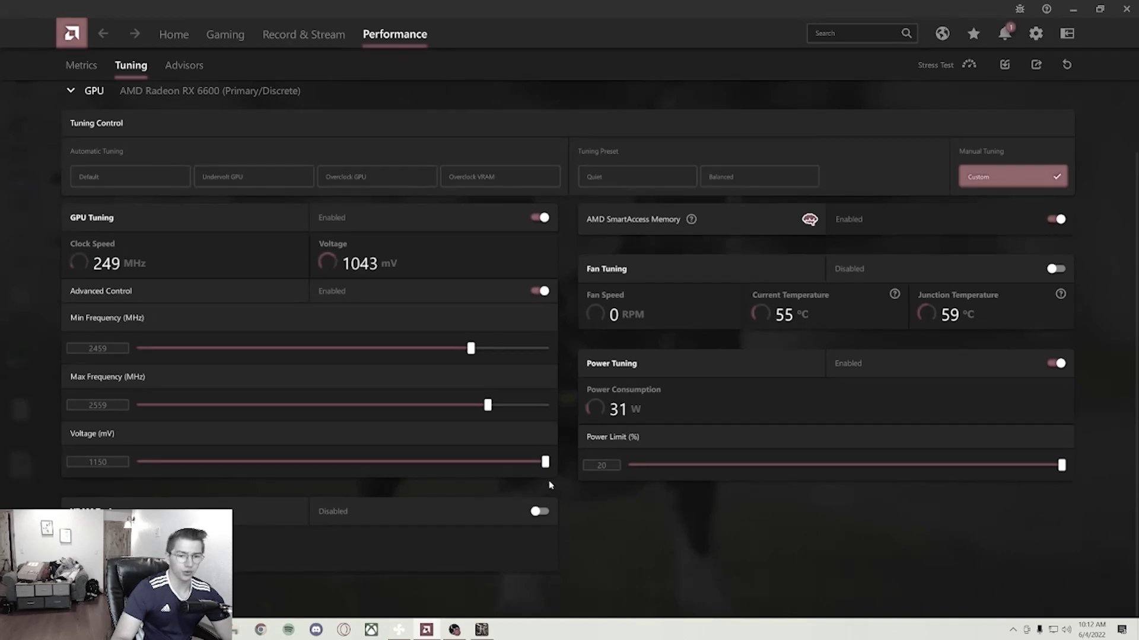
Step: Drag the Voltage slider to lower the GPU voltage limit from 1150 to 1148 mV
drag(545, 462, 473, 463)
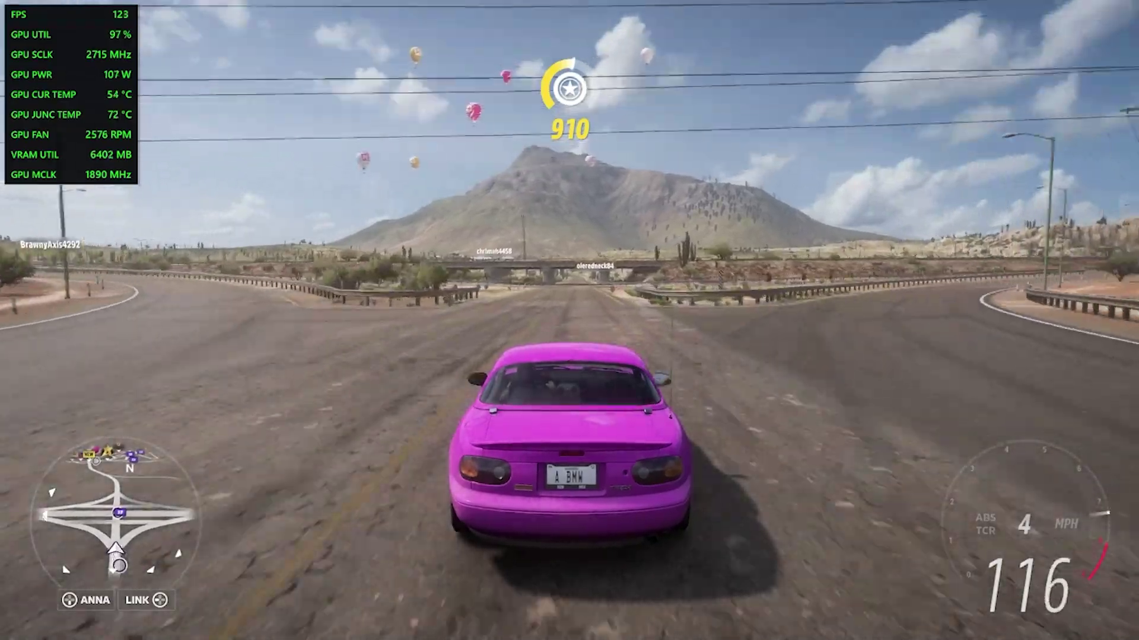
Step: Switch Forza Horizon 5 to the cockpit camera while the performance overlay runs
key(c)
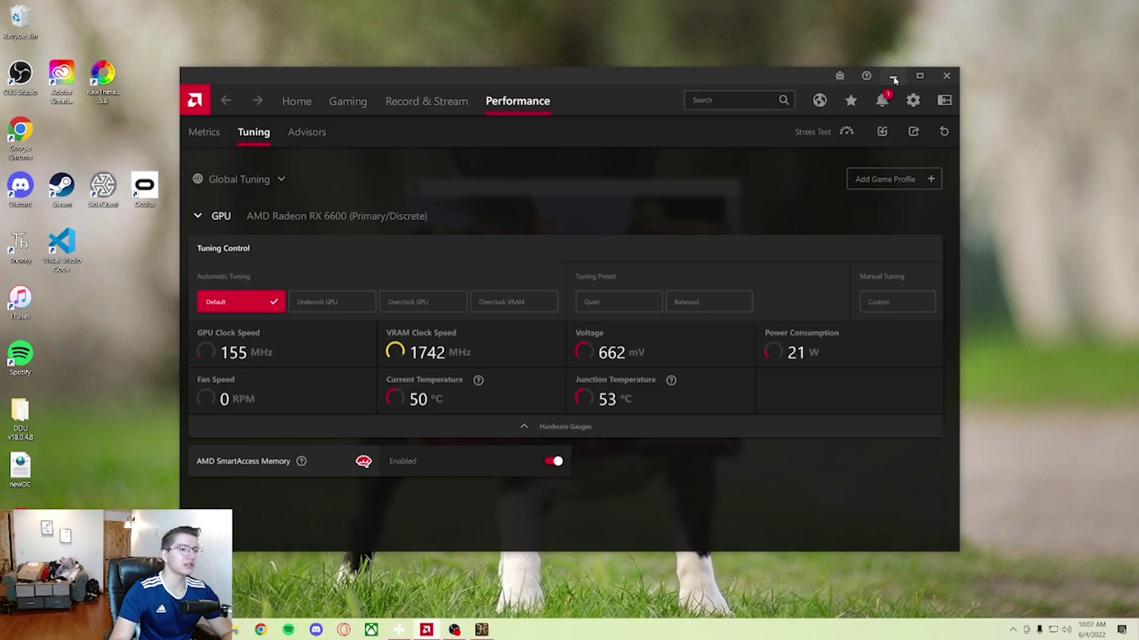
click(893, 77)
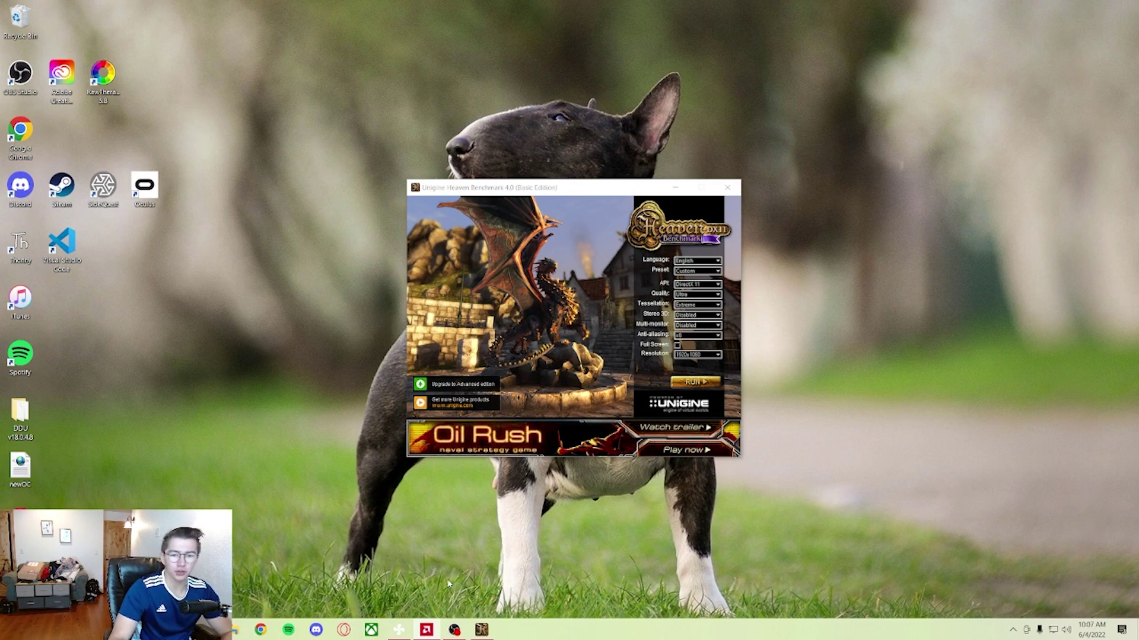
click(427, 630)
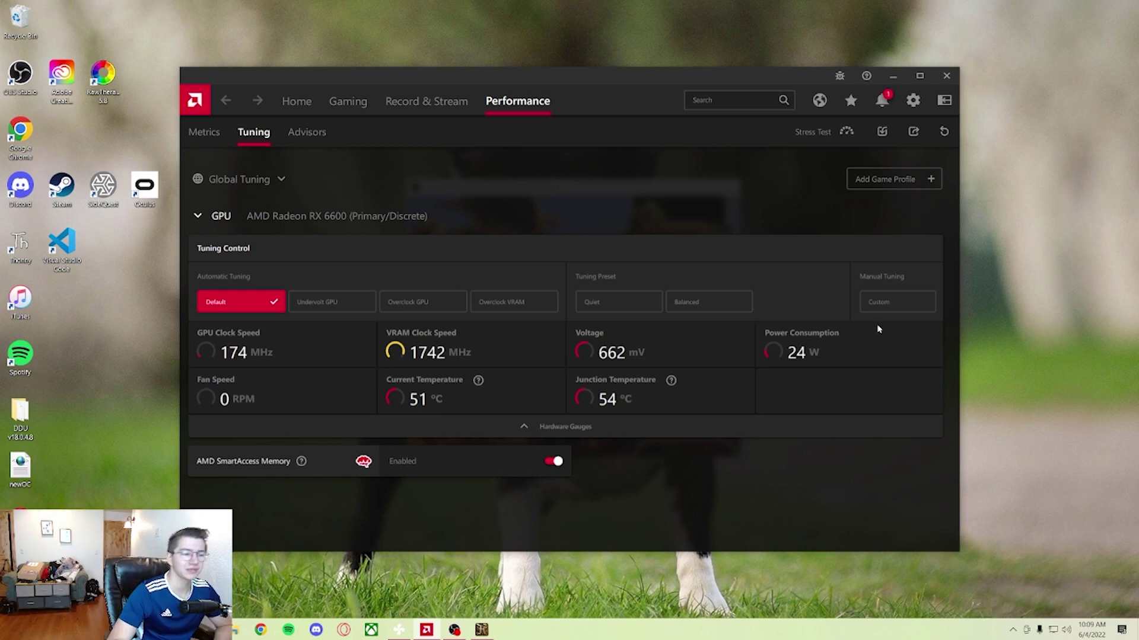
Step: Select Custom manual tuning and turn on Power Tuning
click(890, 303)
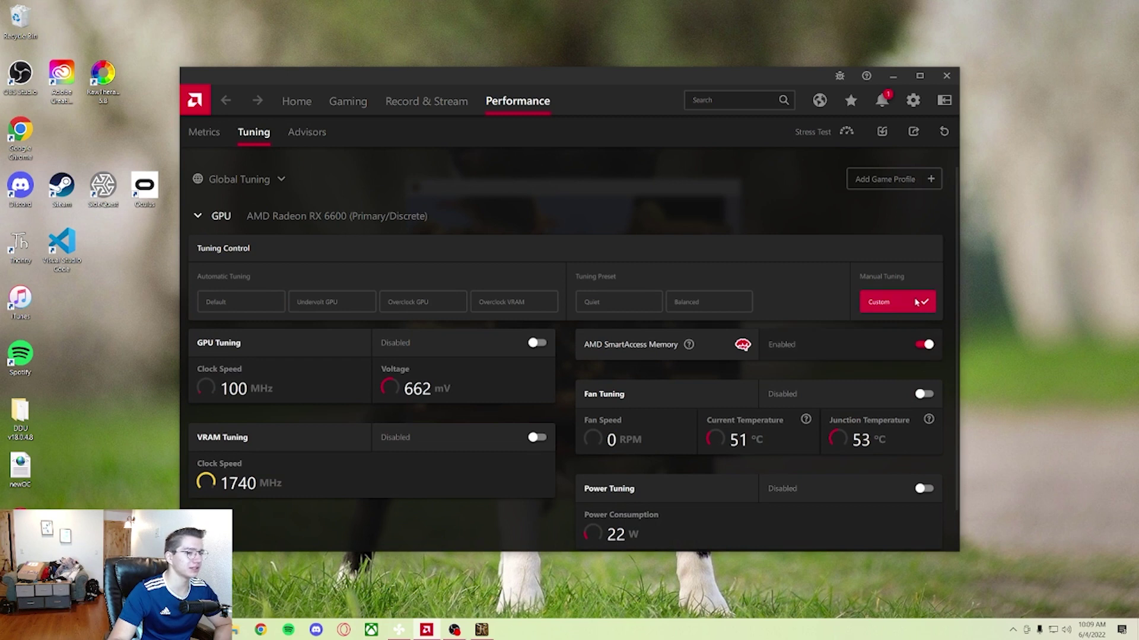
scroll(921, 445, down, 1)
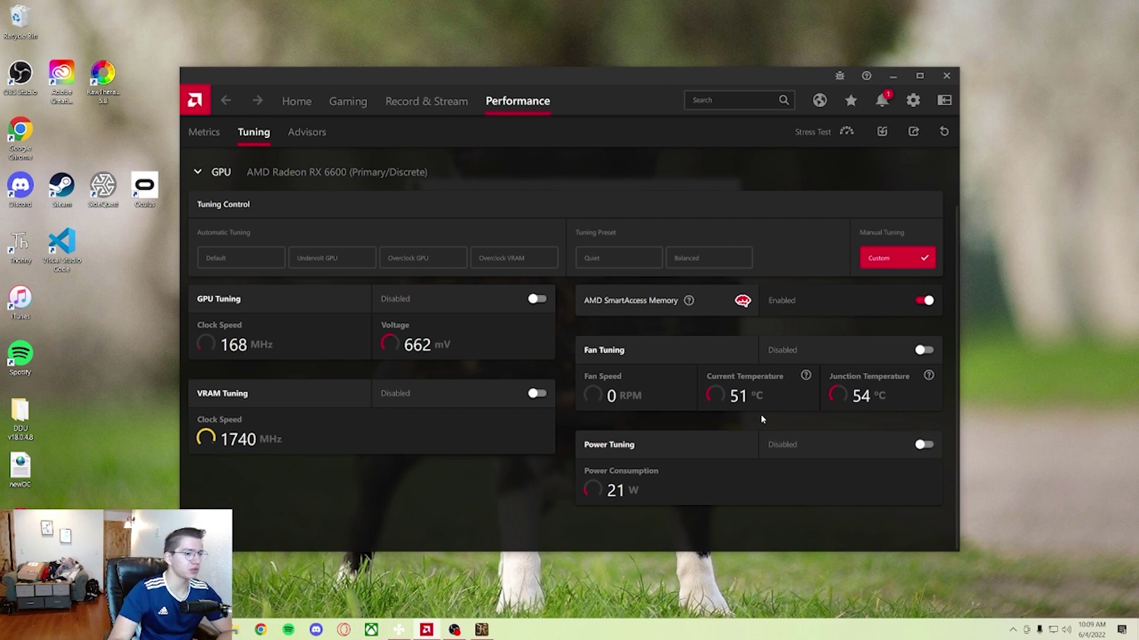
click(895, 448)
Step: Raise the Power Limit slider to its 20% maximum
scroll(842, 439, down, 1)
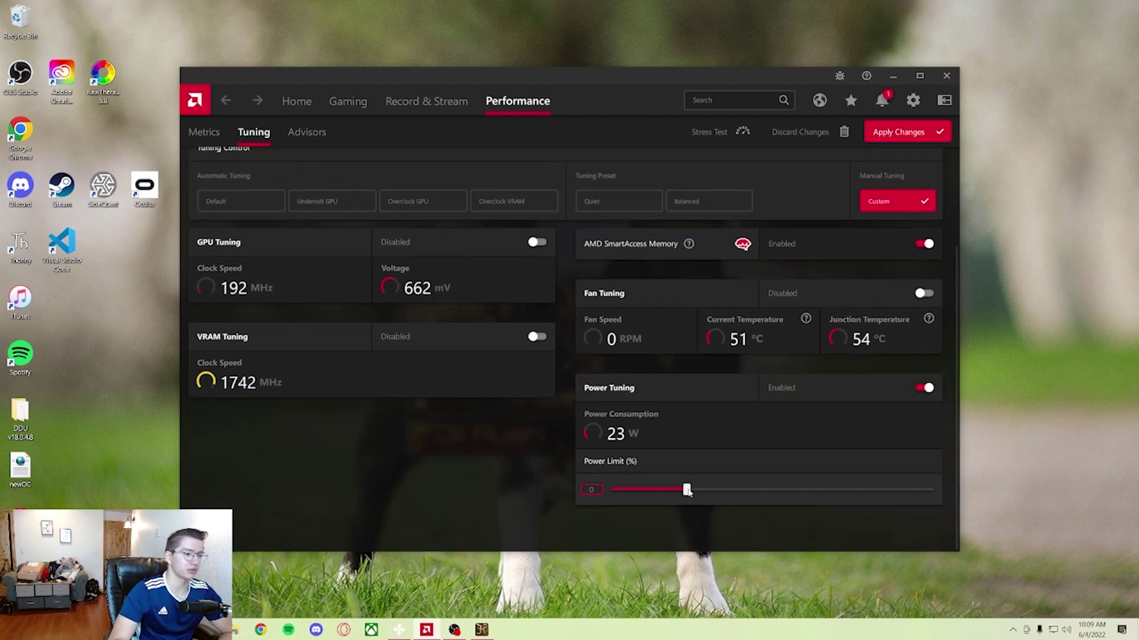
drag(686, 490, 973, 494)
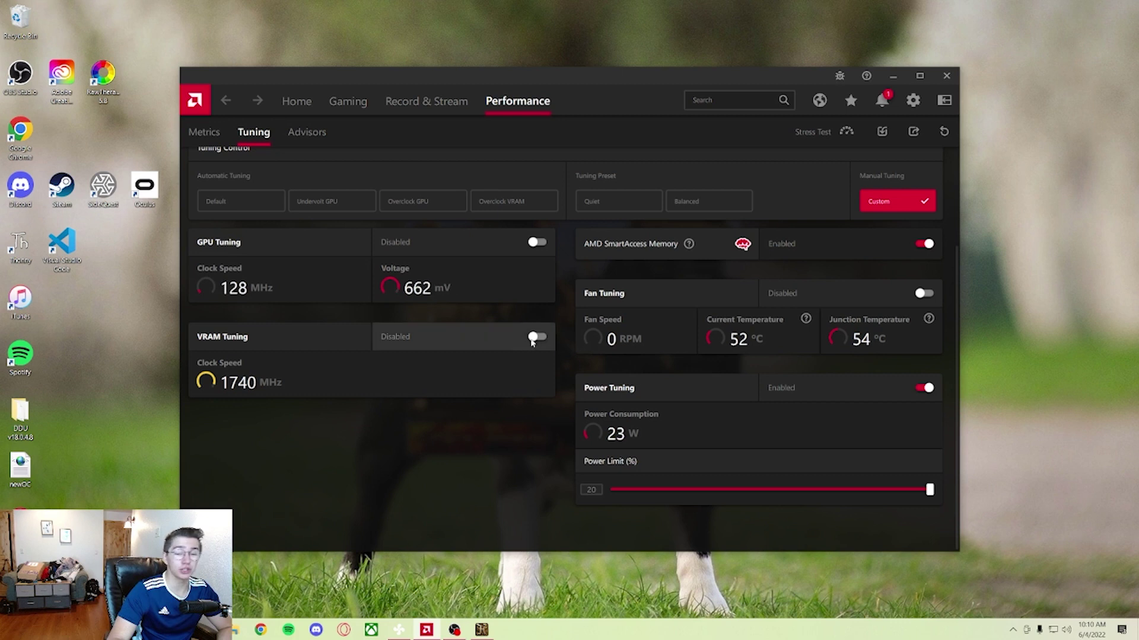
scroll(539, 344, up, 3)
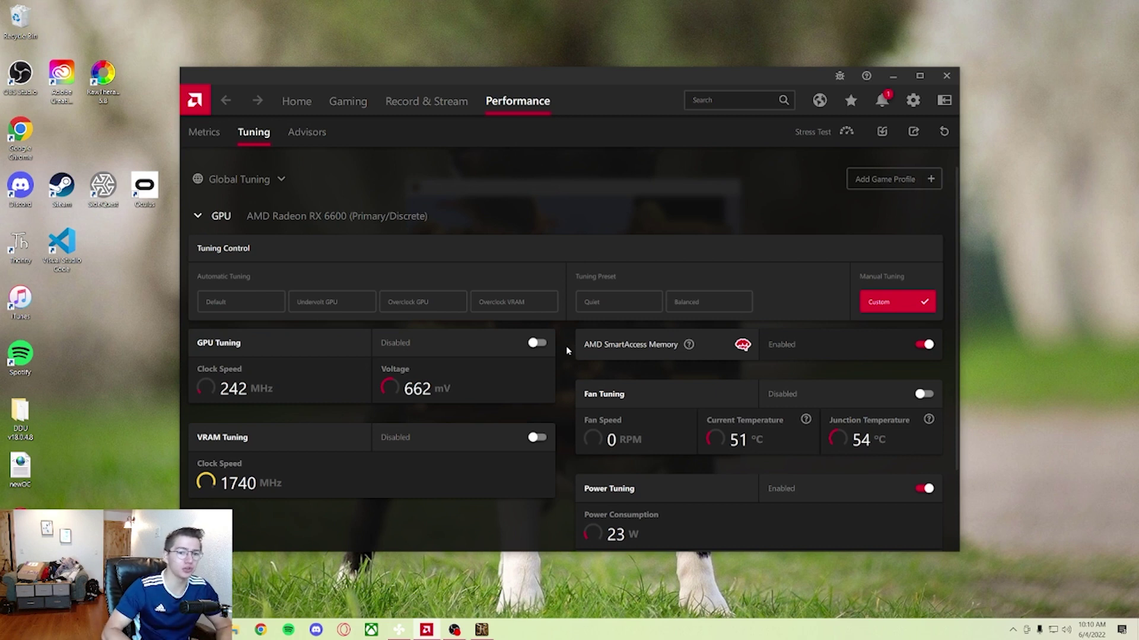
Step: Turn on GPU Tuning and Advanced Control, showing 700–2559 MHz and 1150 mV
scroll(566, 350, down, 2)
click(538, 270)
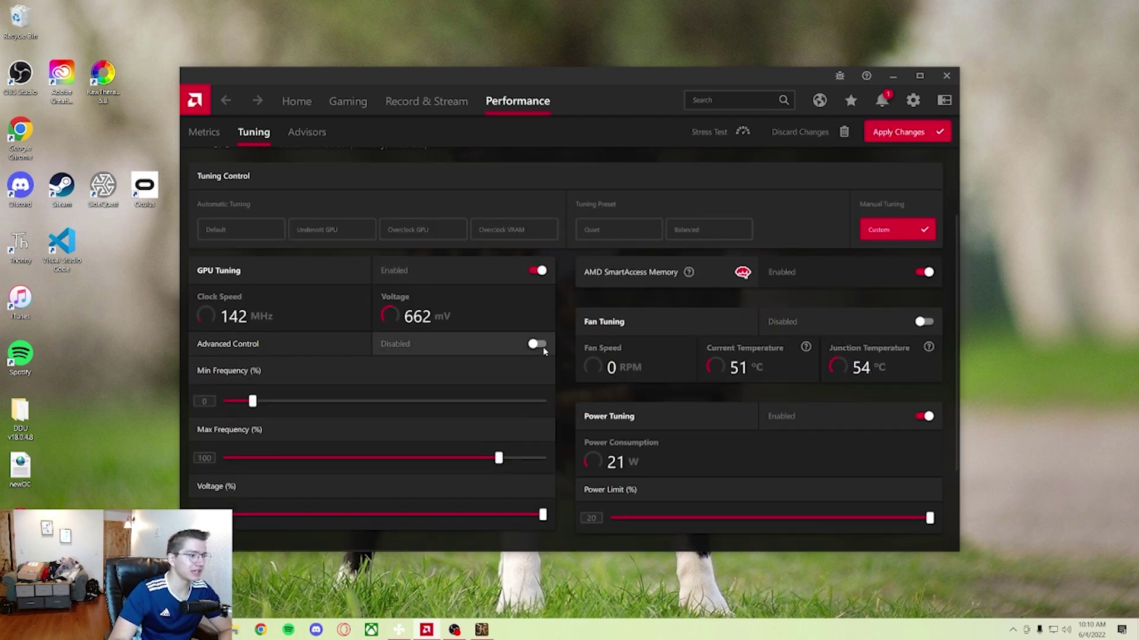
click(533, 344)
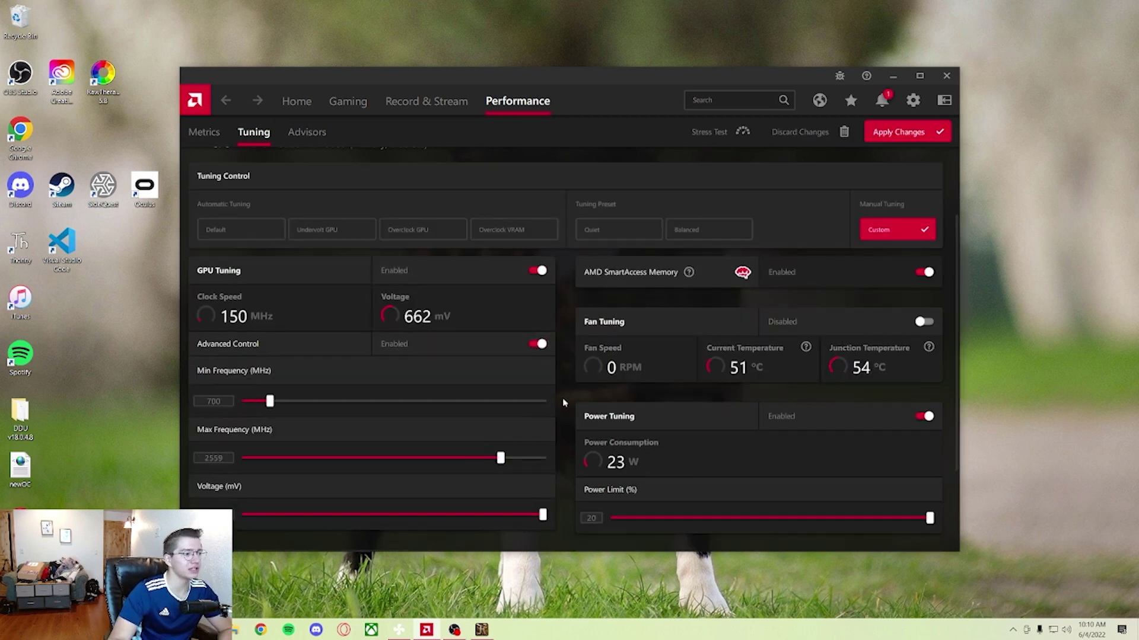
scroll(561, 399, down, 1)
scroll(397, 390, up, 2)
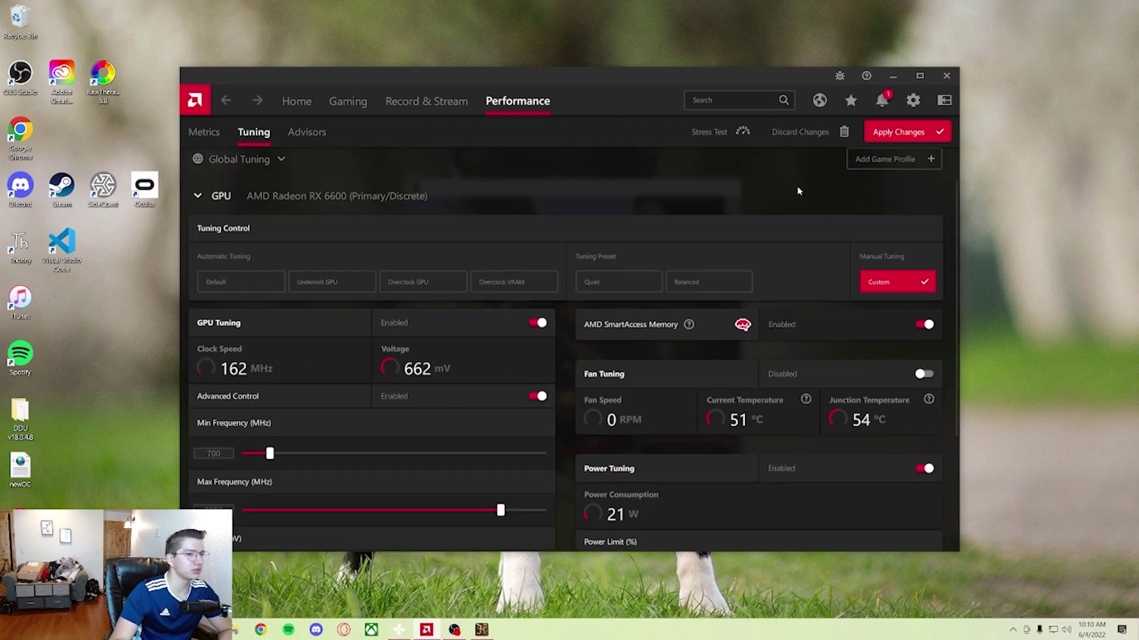
Step: Maximize the Radeon Software window and select the Max Frequency value box
click(920, 76)
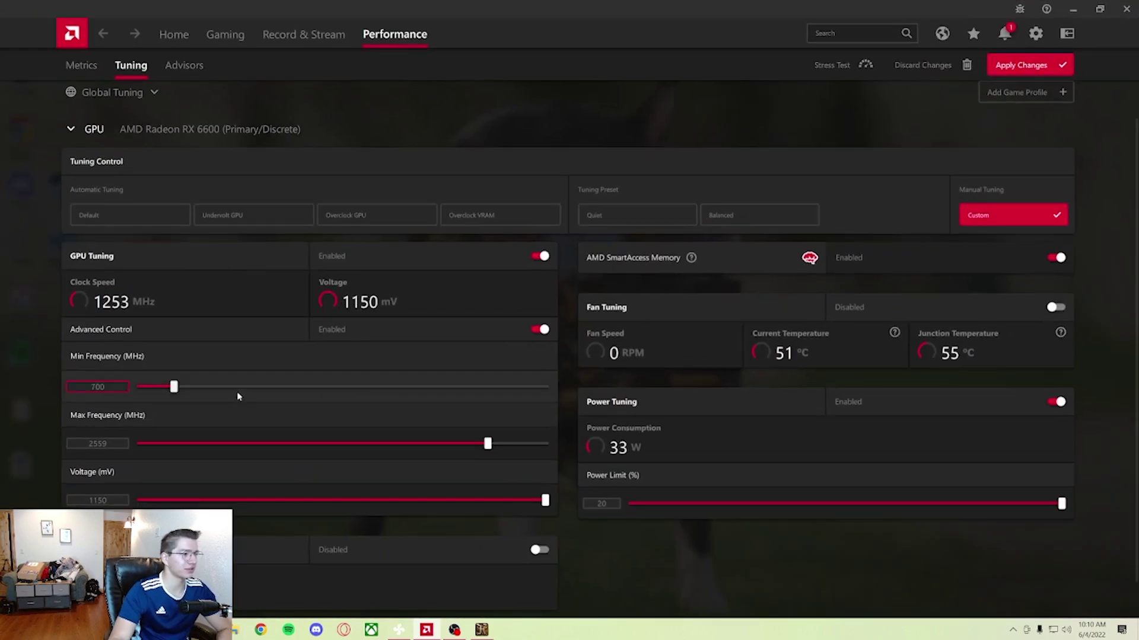
scroll(237, 396, down, 1)
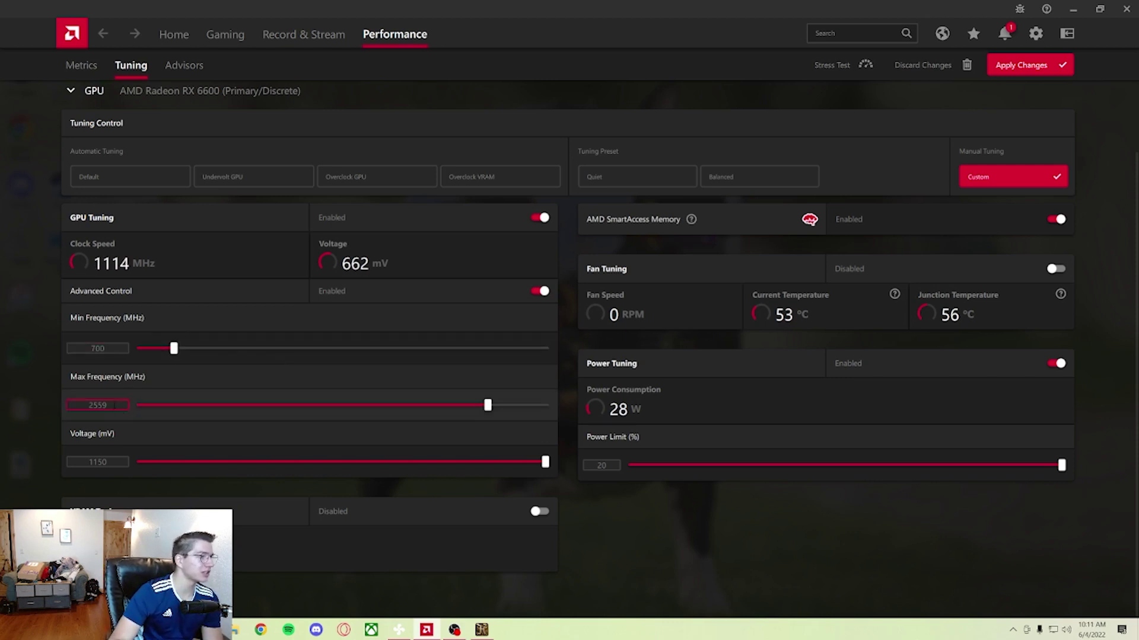
click(107, 408)
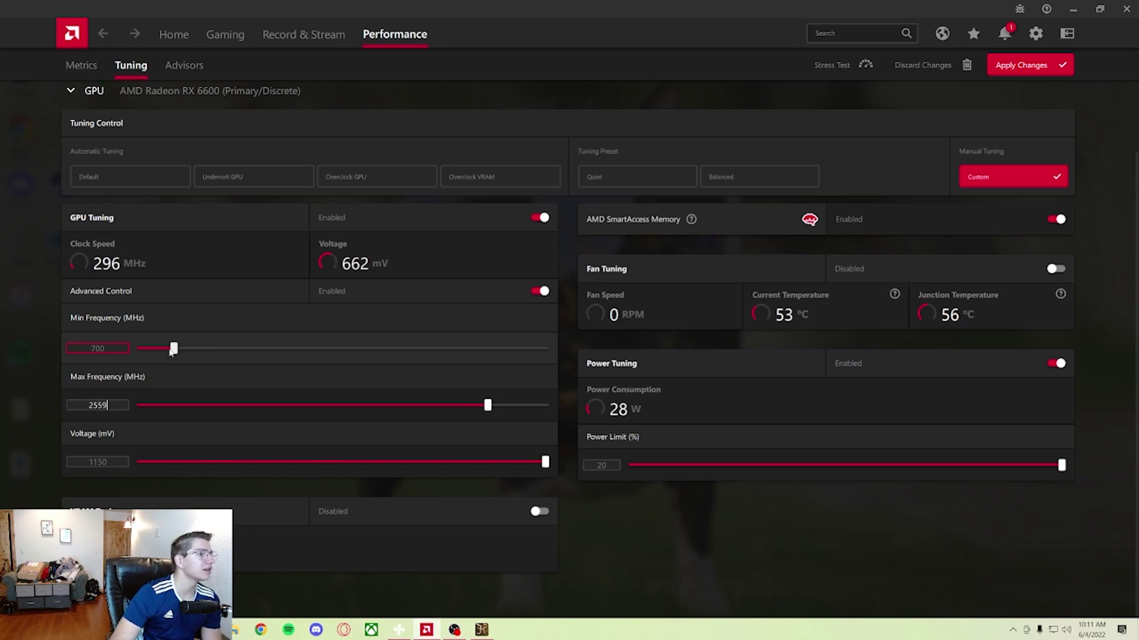
Step: Set the minimum GPU frequency to 2459 MHz and apply the tuning changes
drag(173, 350, 359, 350)
double_click(107, 348)
text(2459)
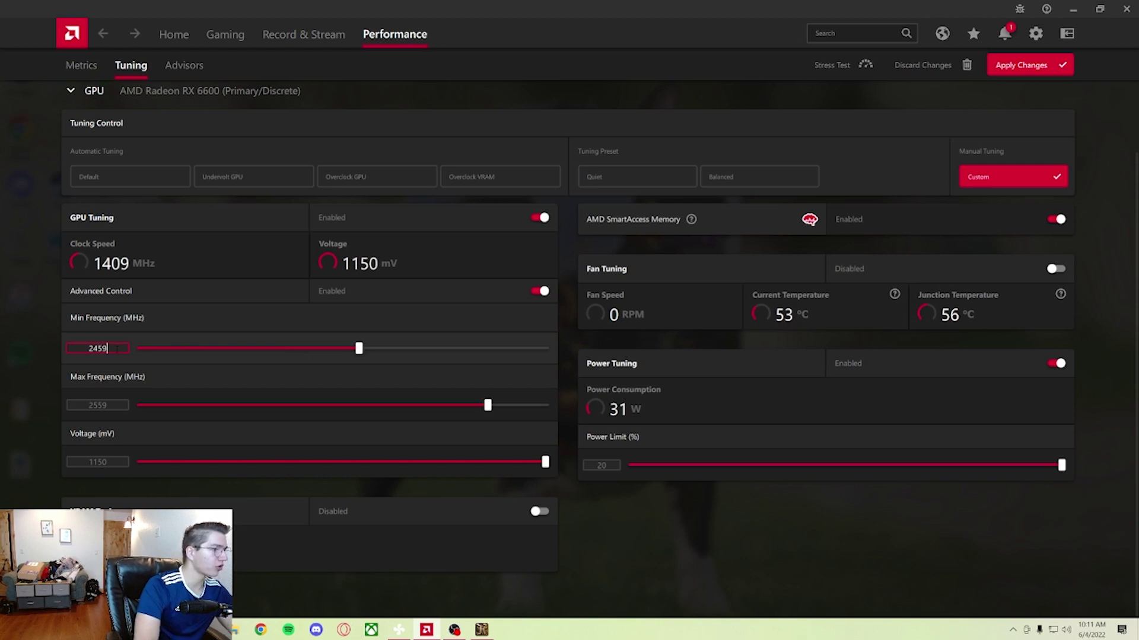
key(Return)
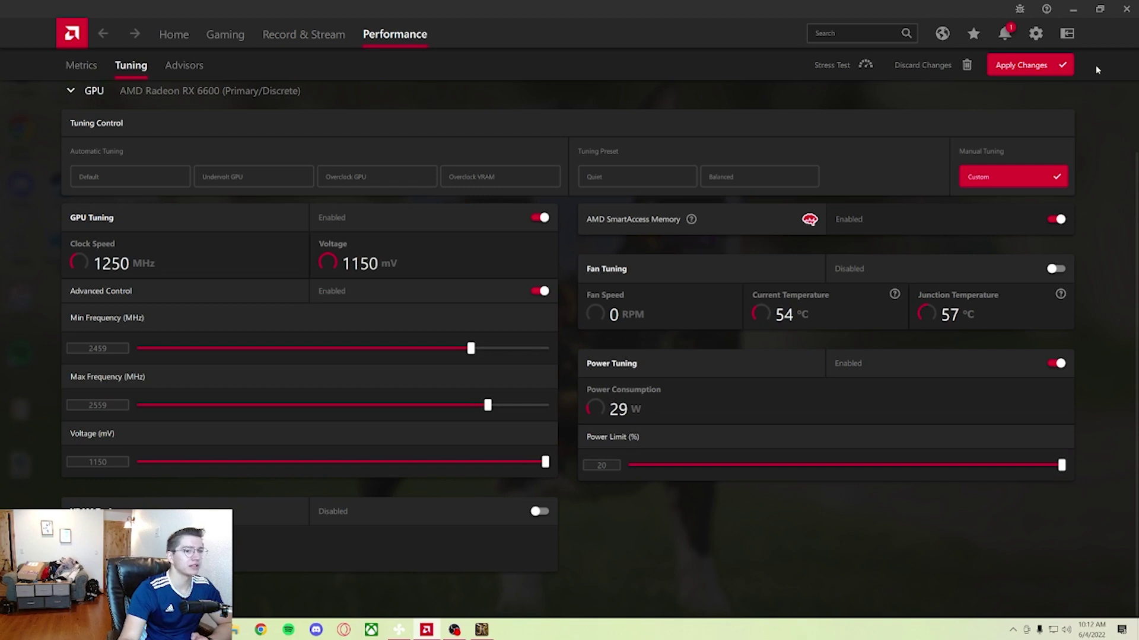
click(1021, 67)
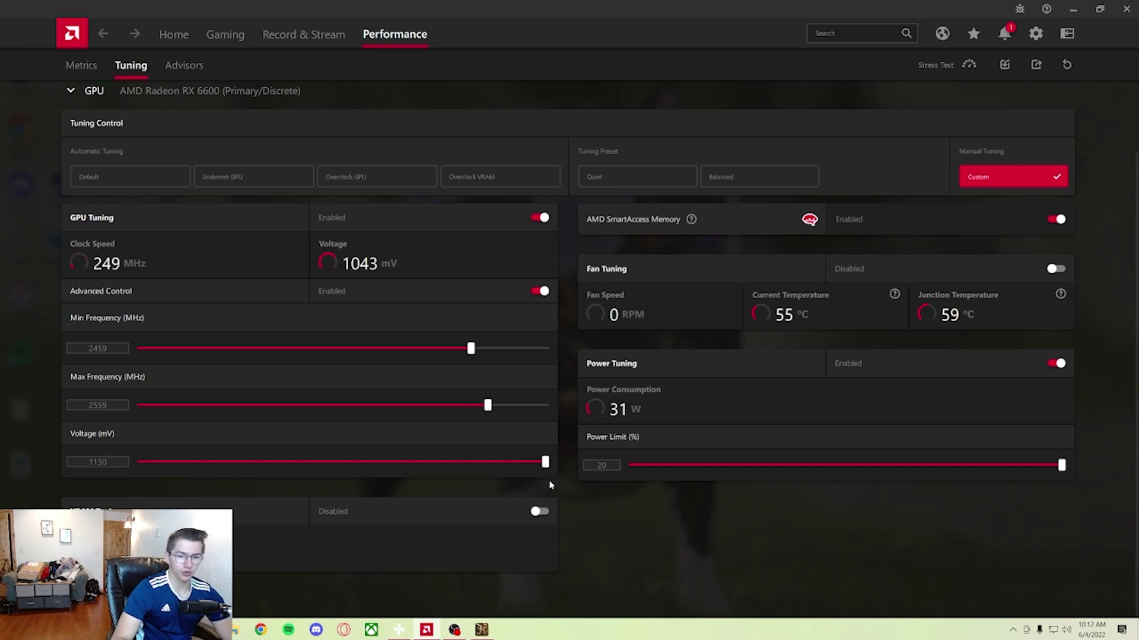
Step: Adjust the Voltage slider back and forth, settling the limit around 1114 mV
key(Left)
key(Left)
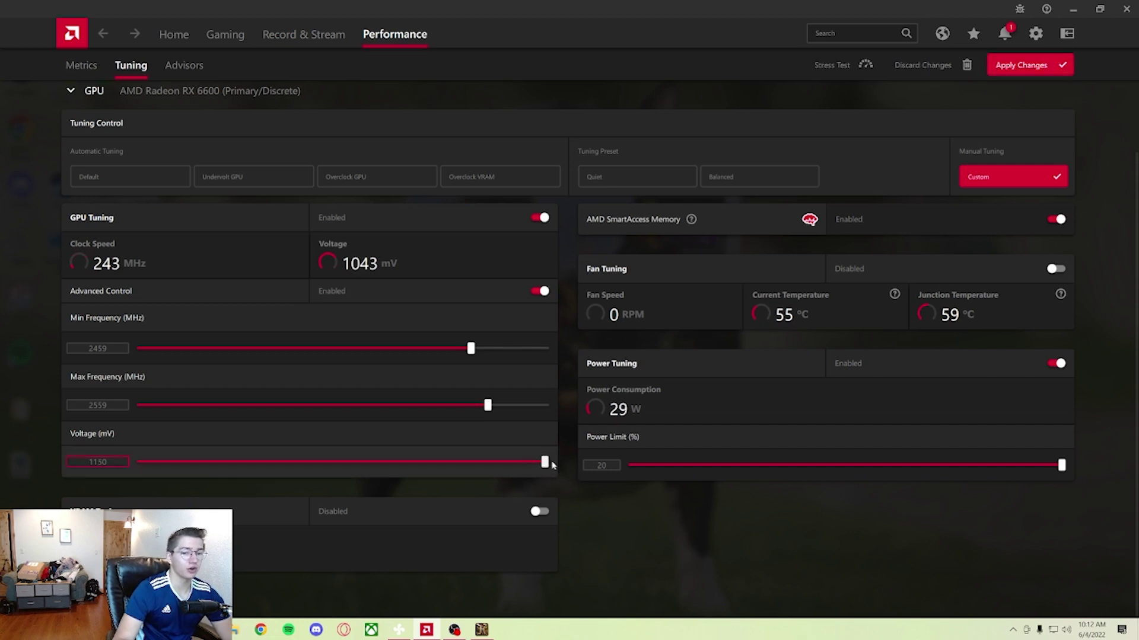
drag(546, 462, 473, 465)
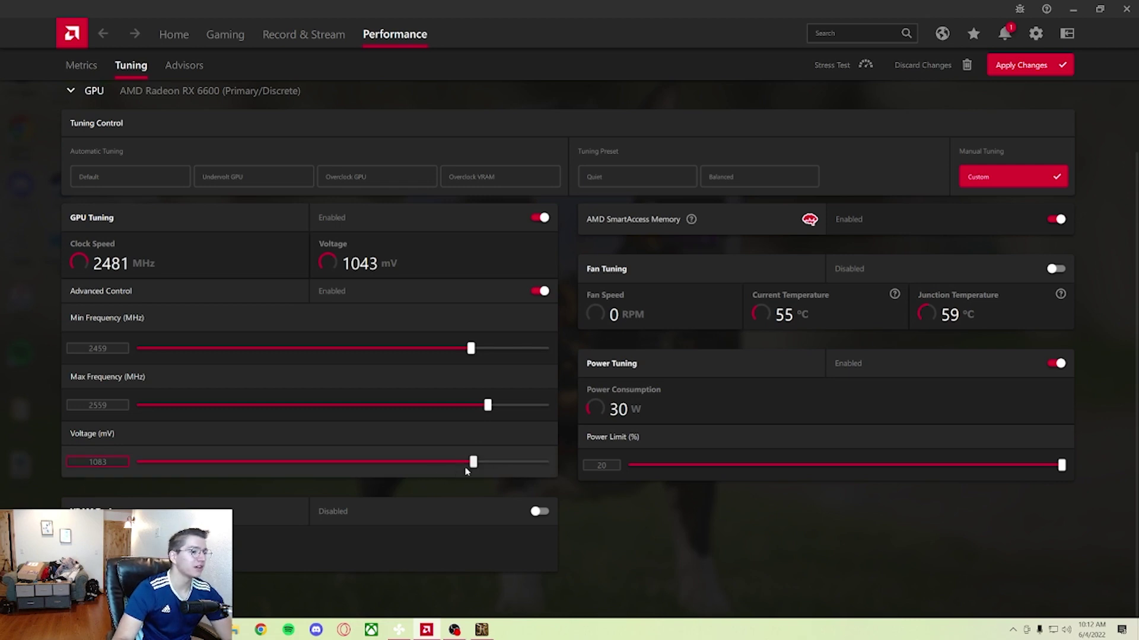
drag(473, 463, 547, 463)
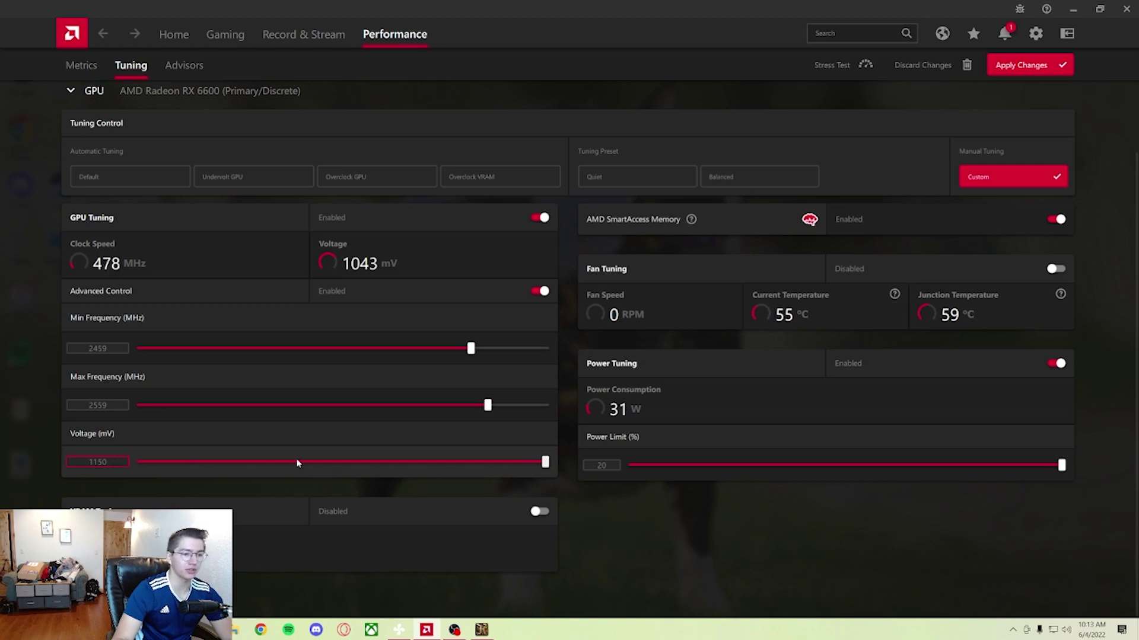
drag(545, 463, 480, 464)
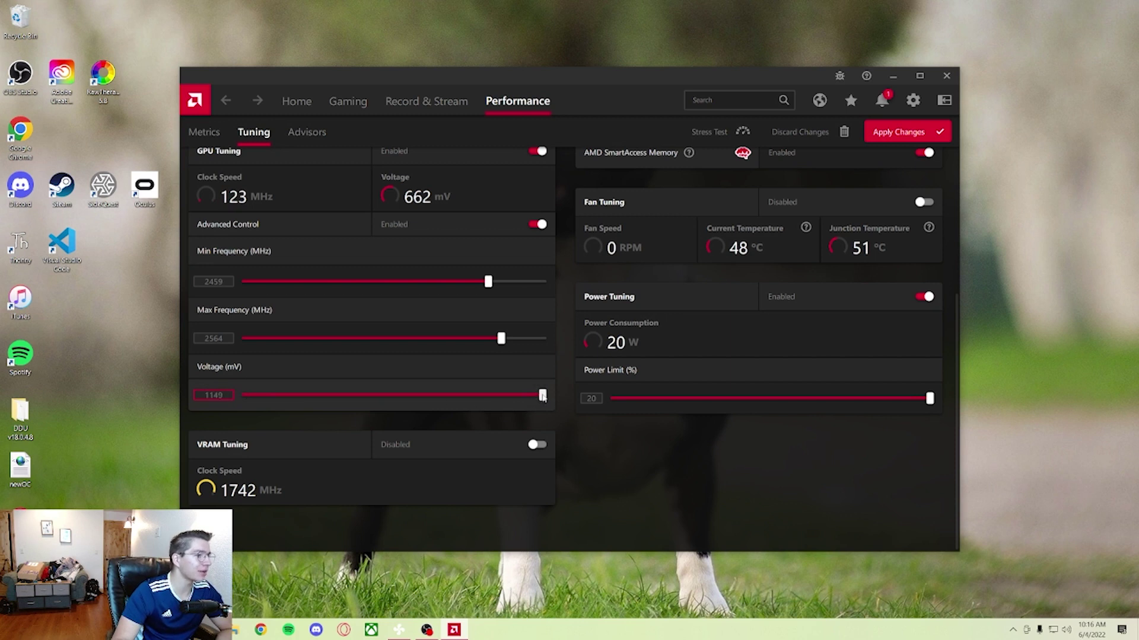
Step: Apply a 1130 mV voltage limit, then lower the voltage further to 1090 mV
drag(542, 395, 527, 398)
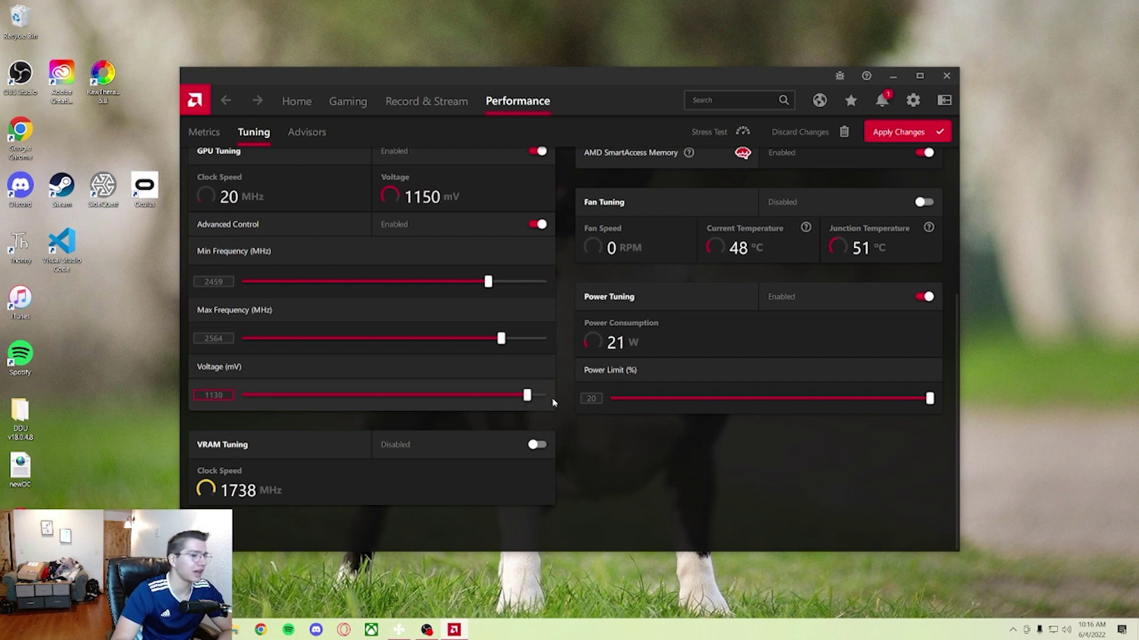
click(898, 132)
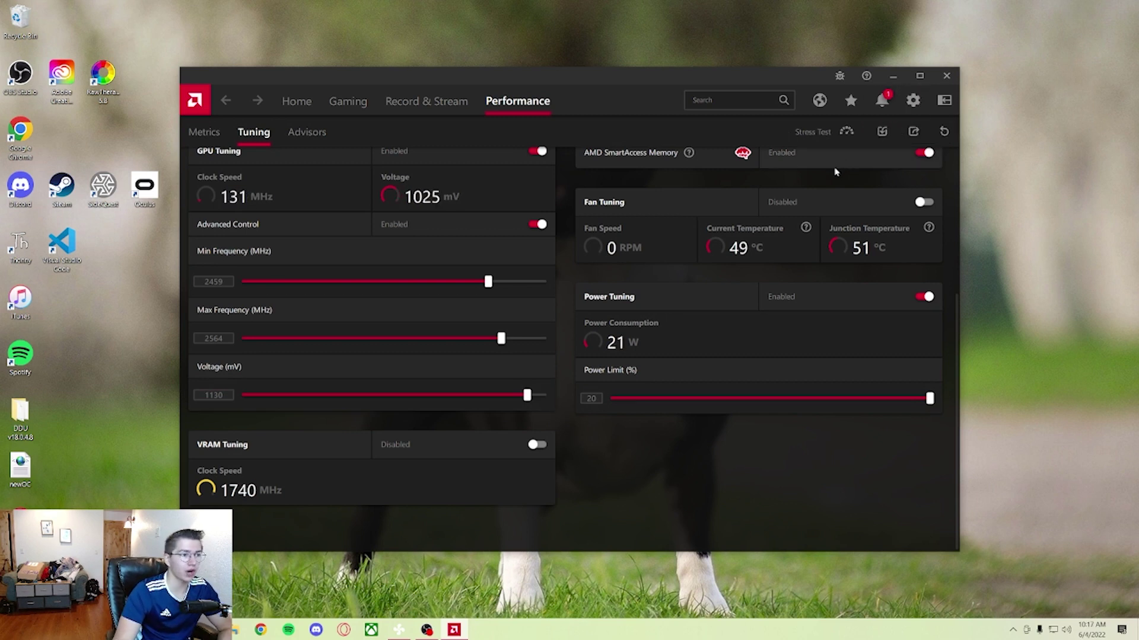
scroll(599, 279, up, 2)
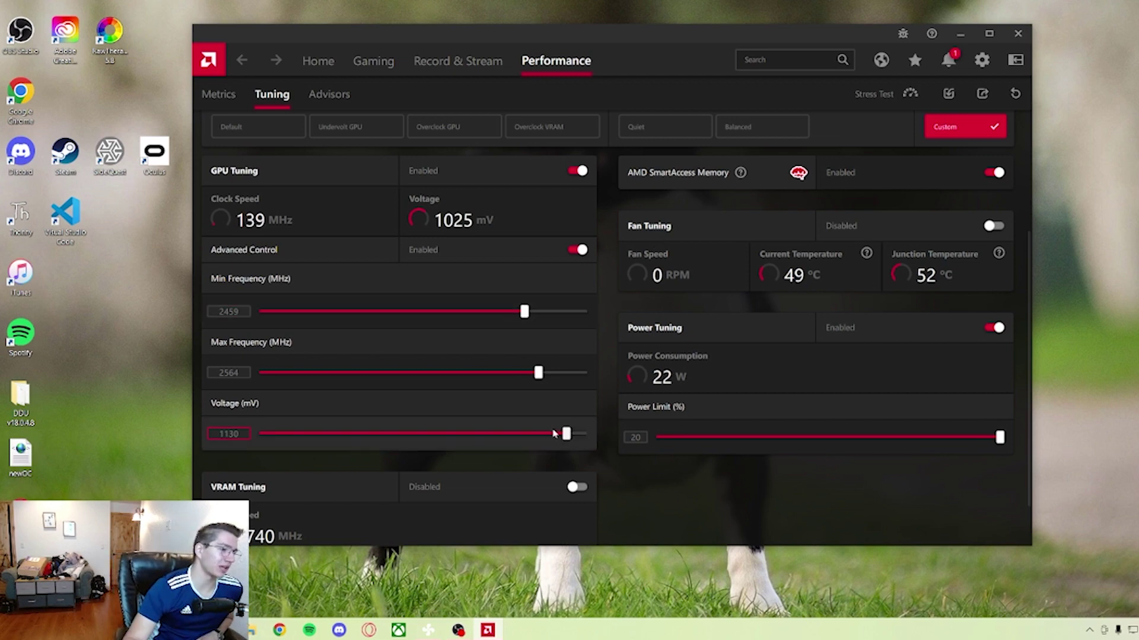
drag(565, 434, 533, 433)
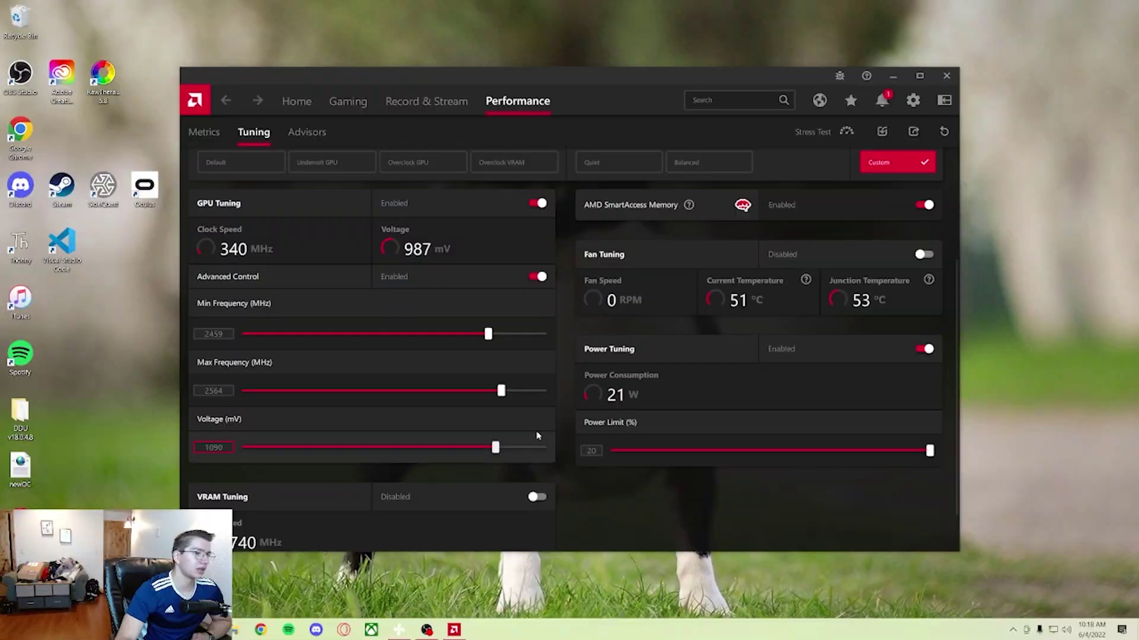
Step: Restore voltage to 1150 mV, set frequencies to 2555–2665 MHz and apply
scroll(587, 437, down, 1)
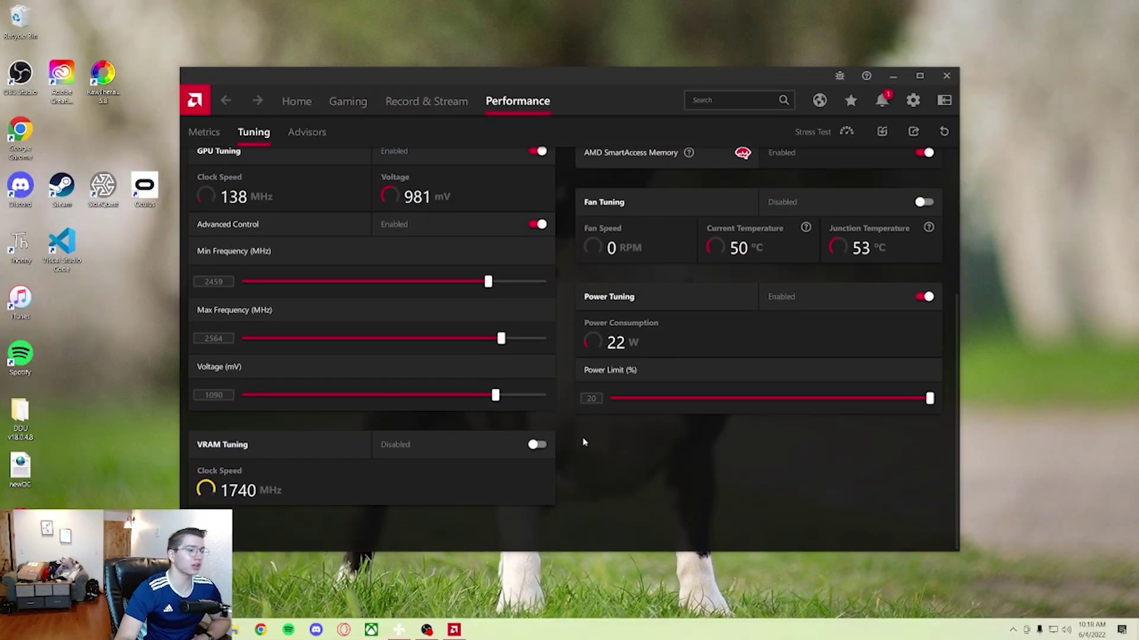
drag(495, 395, 542, 395)
drag(505, 336, 513, 338)
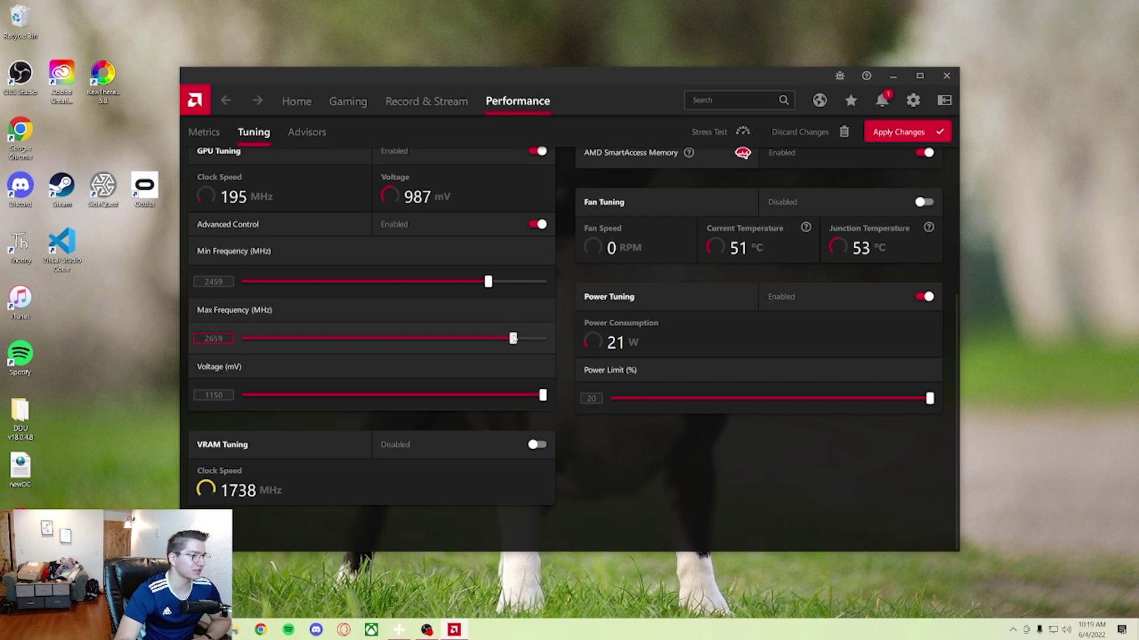
drag(488, 281, 490, 281)
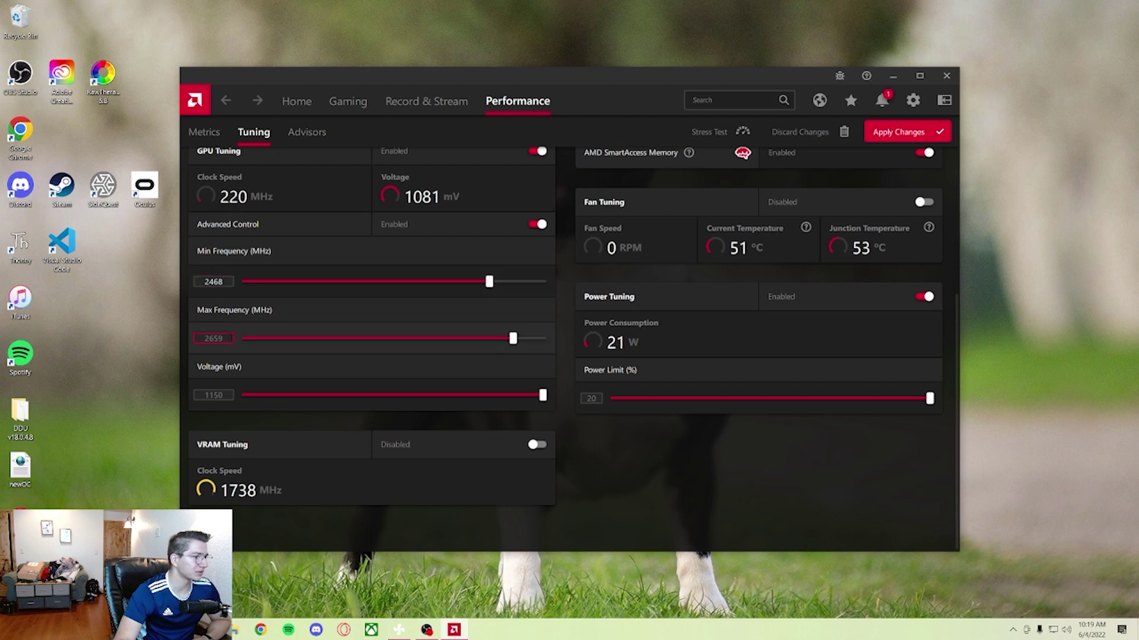
click(218, 338)
key(BackSpace)
key(BackSpace)
key(BackSpace)
key(BackSpace)
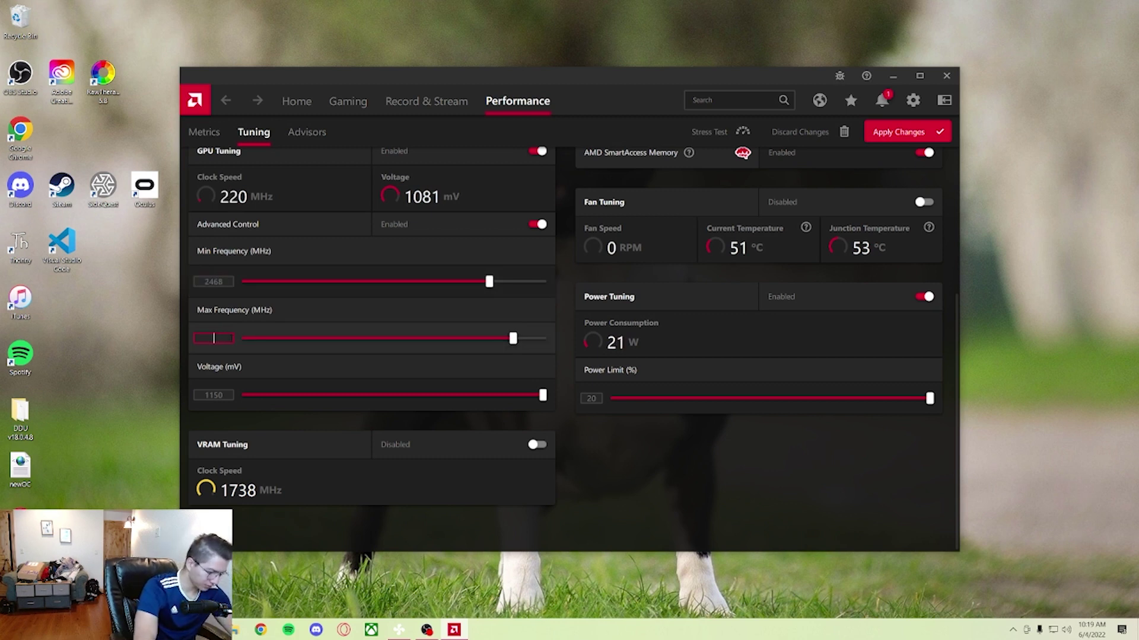
text(2665)
click(214, 281)
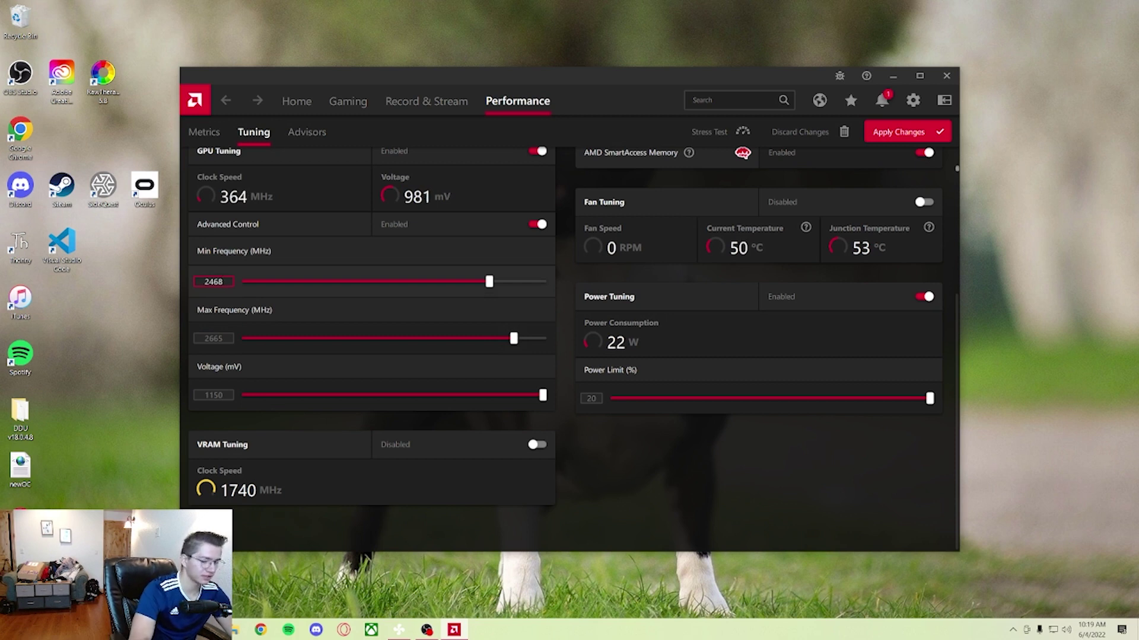
key(BackSpace)
key(BackSpace)
key(BackSpace)
key(BackSpace)
text(2555)
key(Return)
click(898, 134)
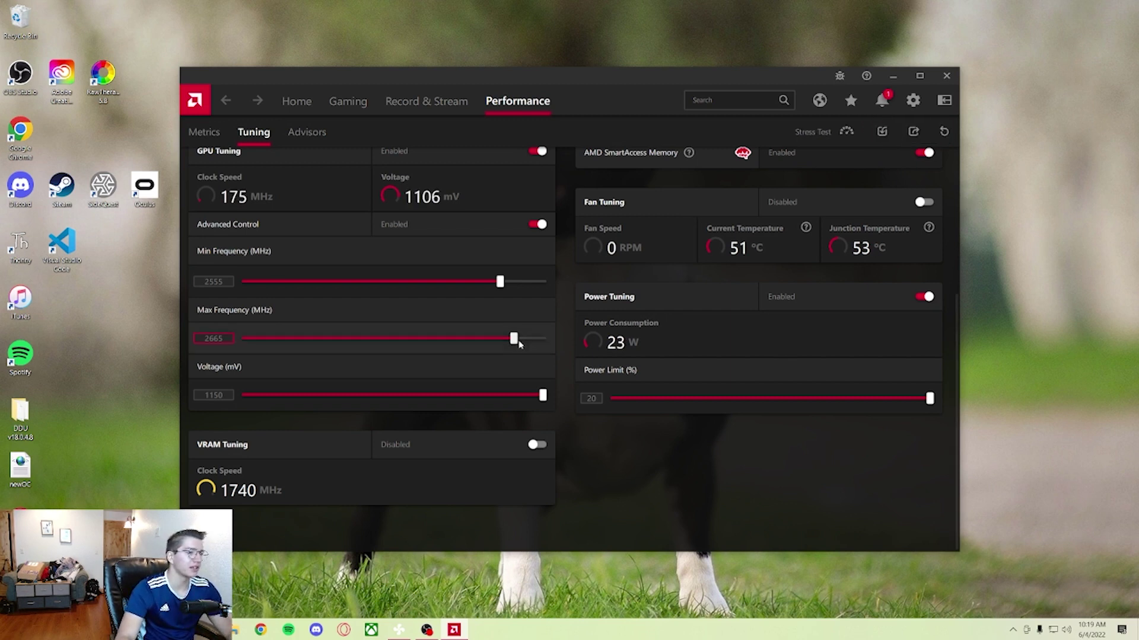
Step: Raise the maximum frequency to 2900 MHz and minimum to 2800 MHz, then apply
drag(514, 338, 560, 338)
drag(500, 282, 531, 285)
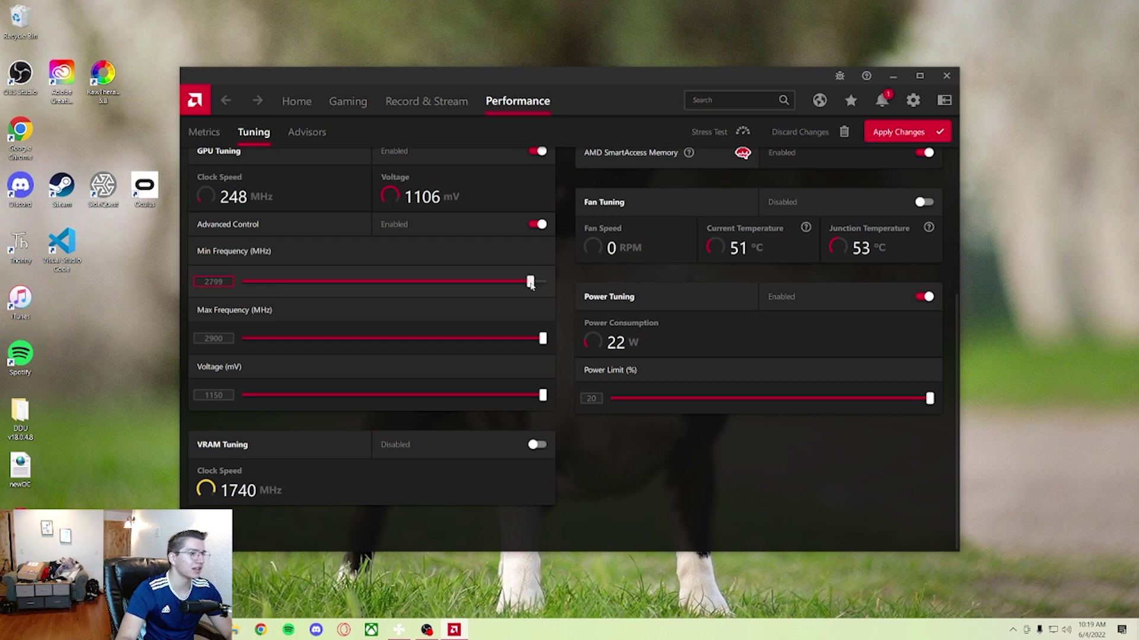
click(219, 282)
key(BackSpace)
text(00)
key(Return)
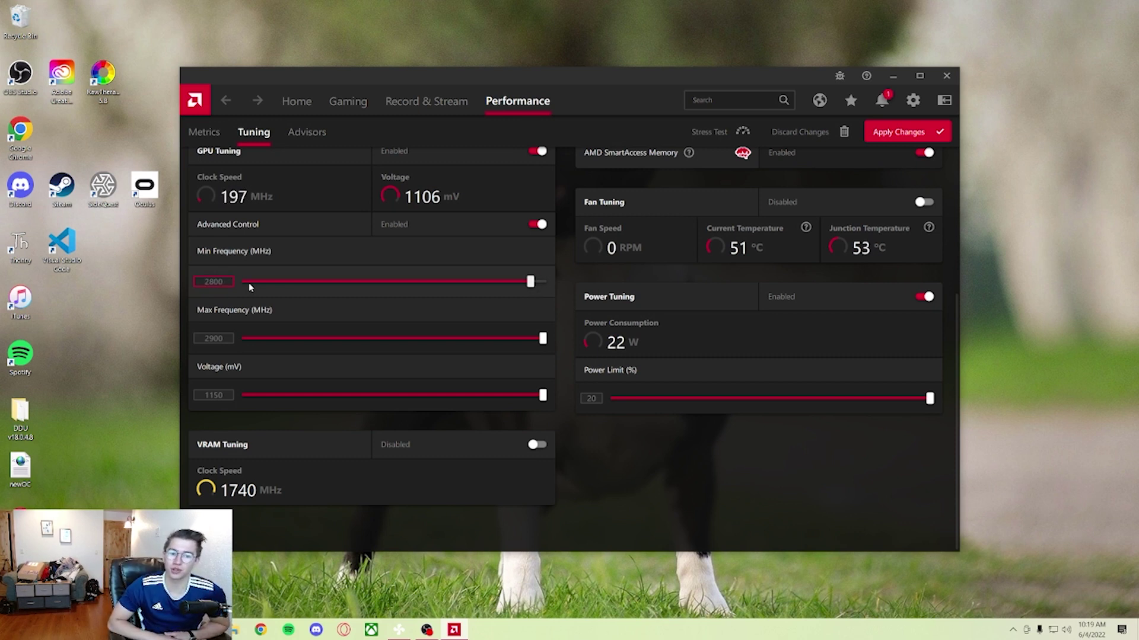
click(893, 133)
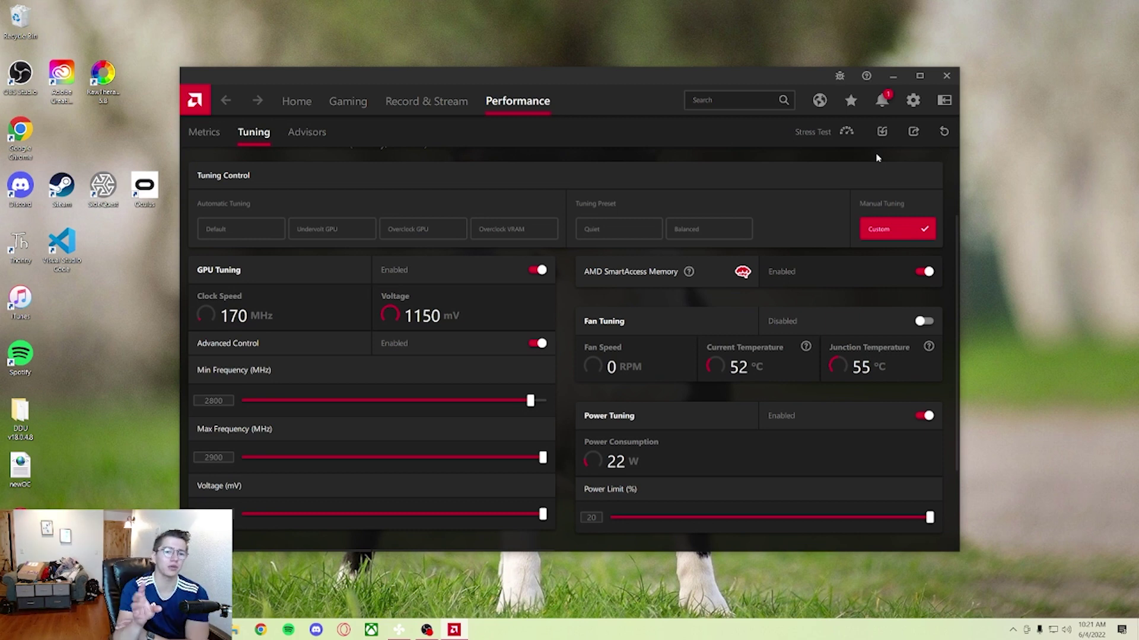
Step: Save the current tuning profile to the Desktop as 'semi-stable'
click(913, 134)
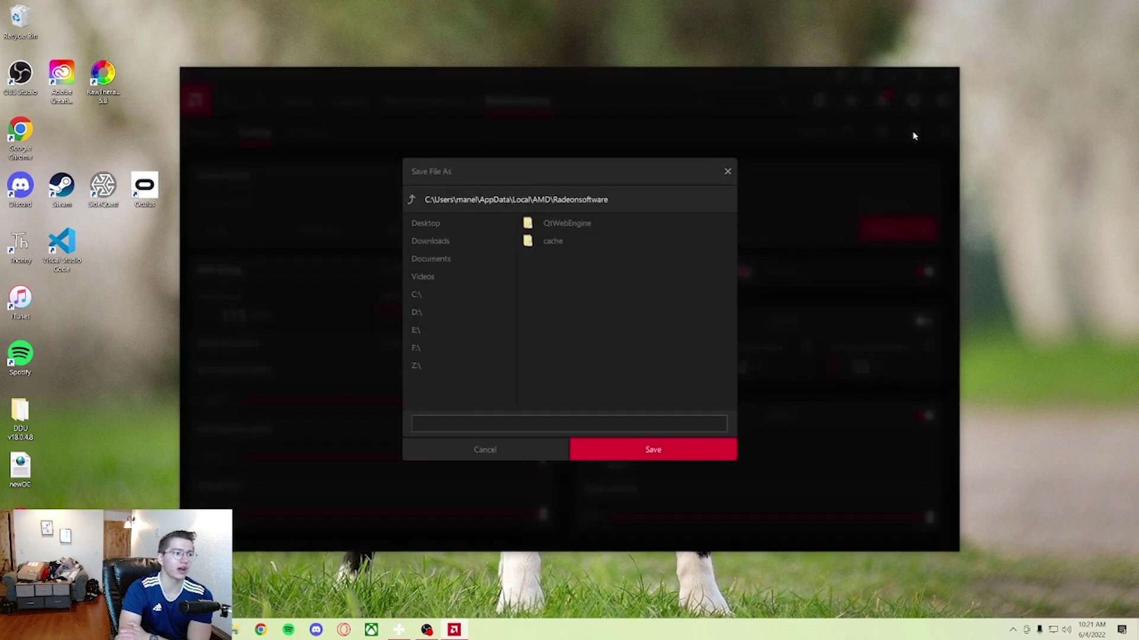
click(463, 226)
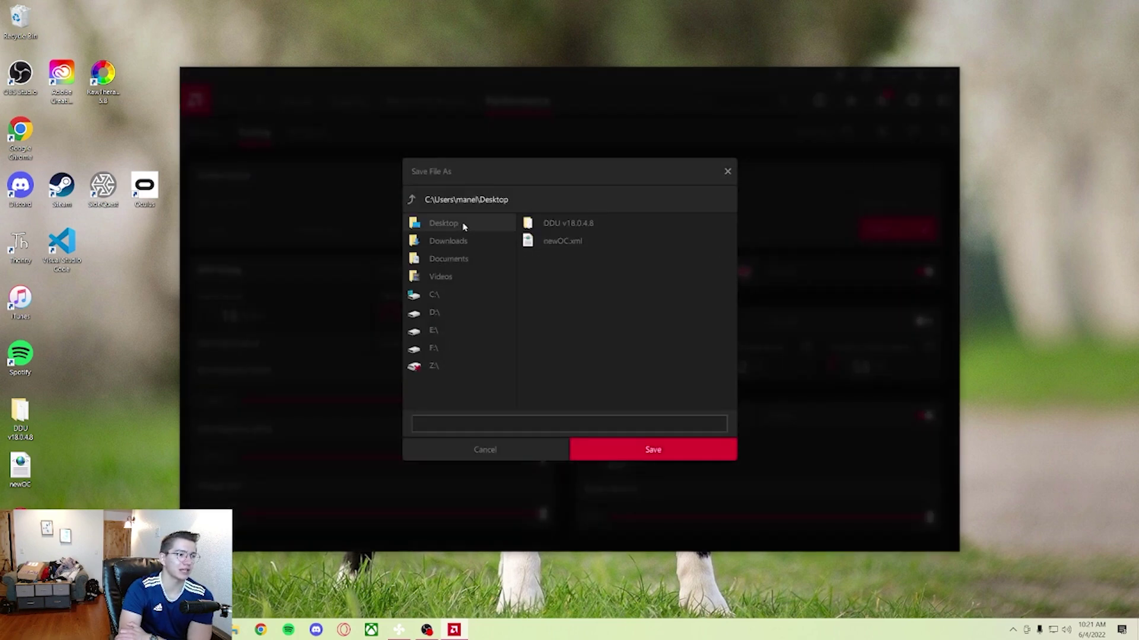
click(551, 421)
text(semi-stable)
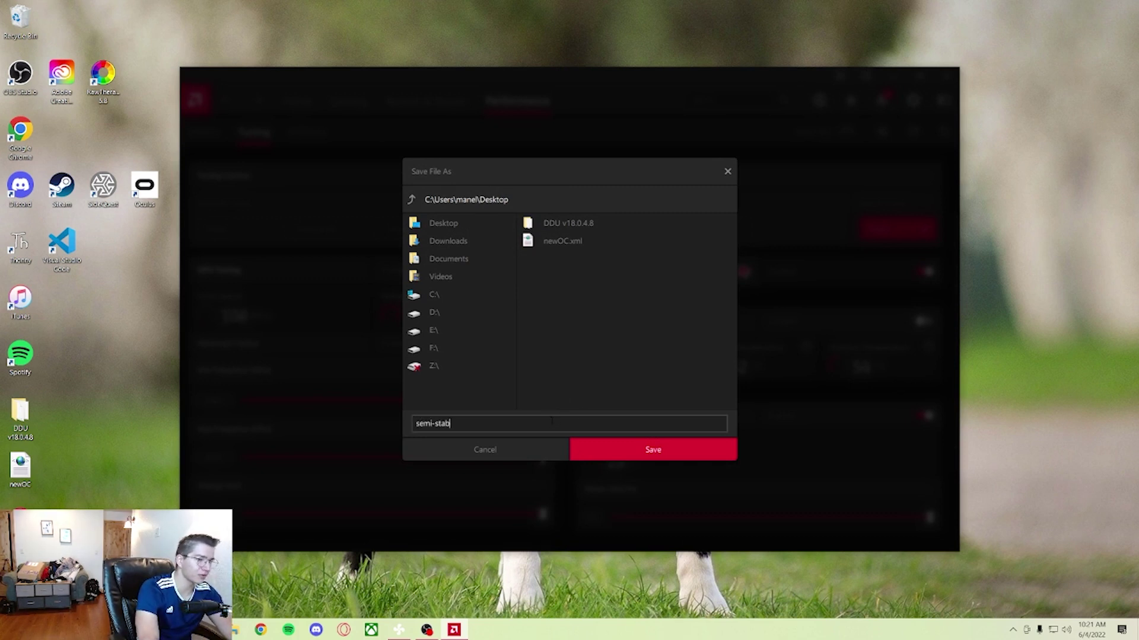
click(518, 452)
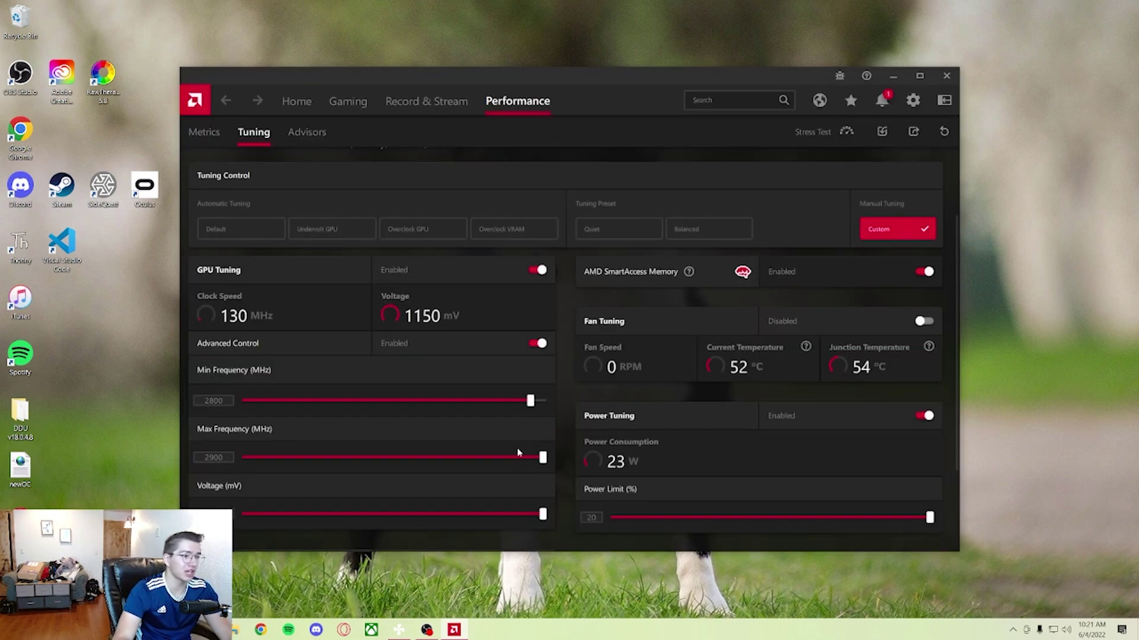
Step: Load newOC.xml from the Desktop, confirm the override, and review the resulting settings
click(883, 134)
click(436, 224)
click(566, 242)
click(665, 452)
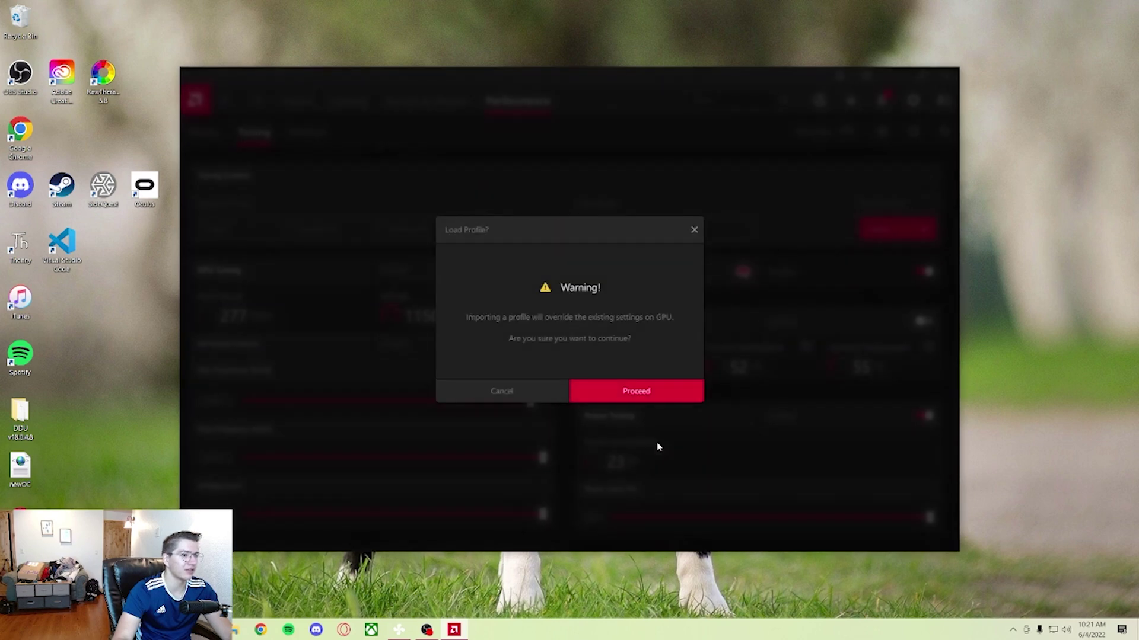
click(634, 391)
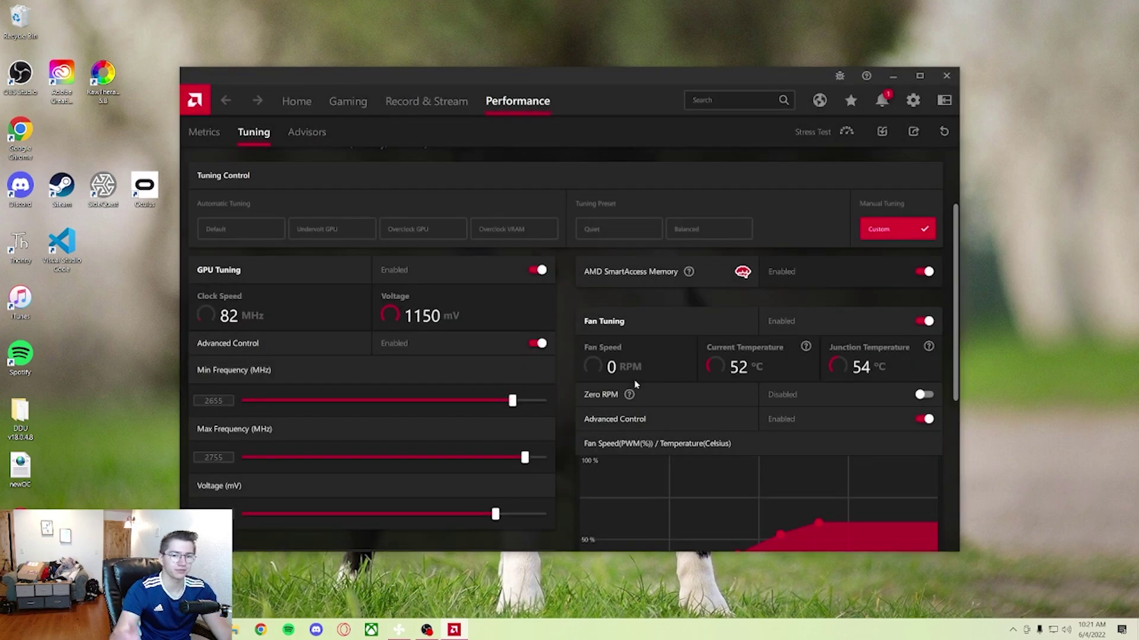
scroll(546, 390, down, 3)
scroll(547, 391, down, 2)
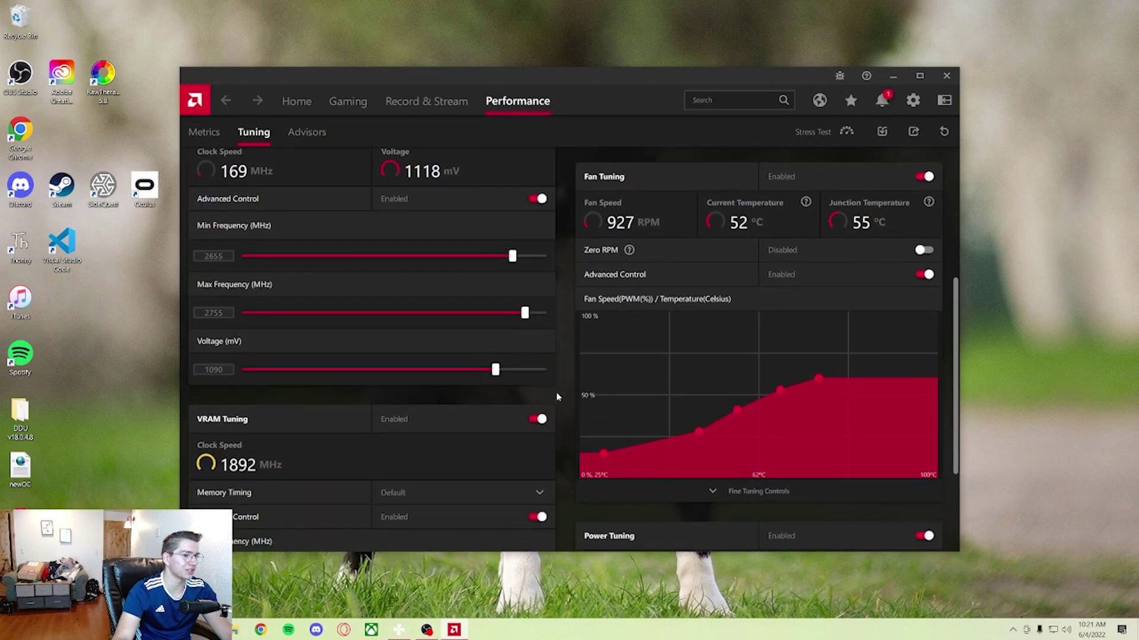
scroll(562, 399, down, 3)
scroll(562, 399, up, 10)
scroll(564, 399, down, 6)
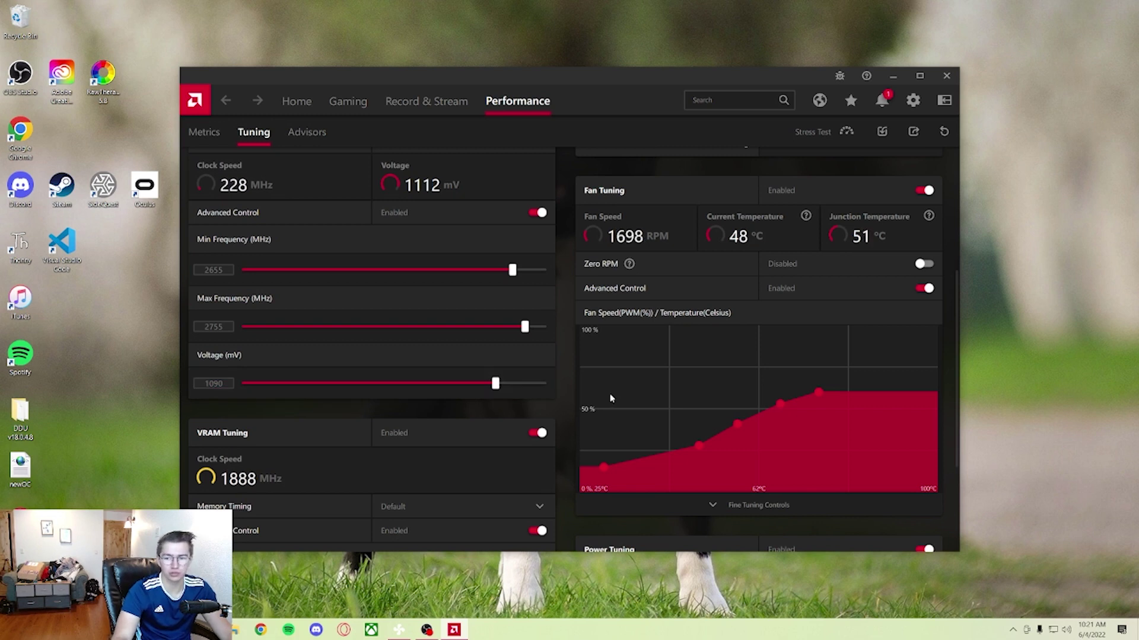
scroll(610, 398, down, 1)
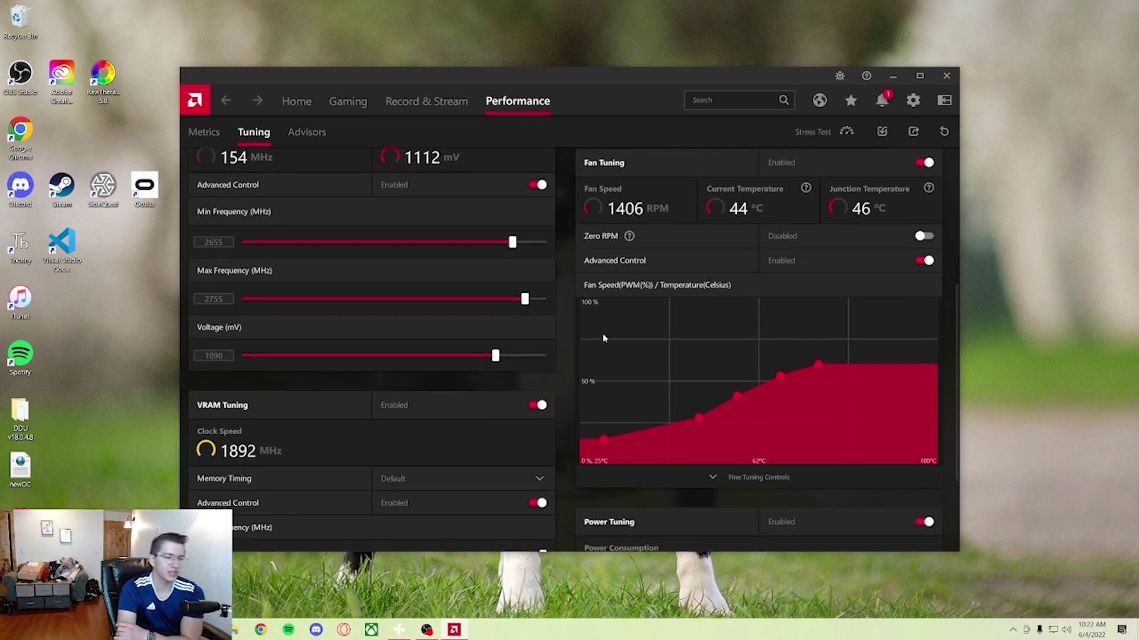
scroll(500, 433, down, 4)
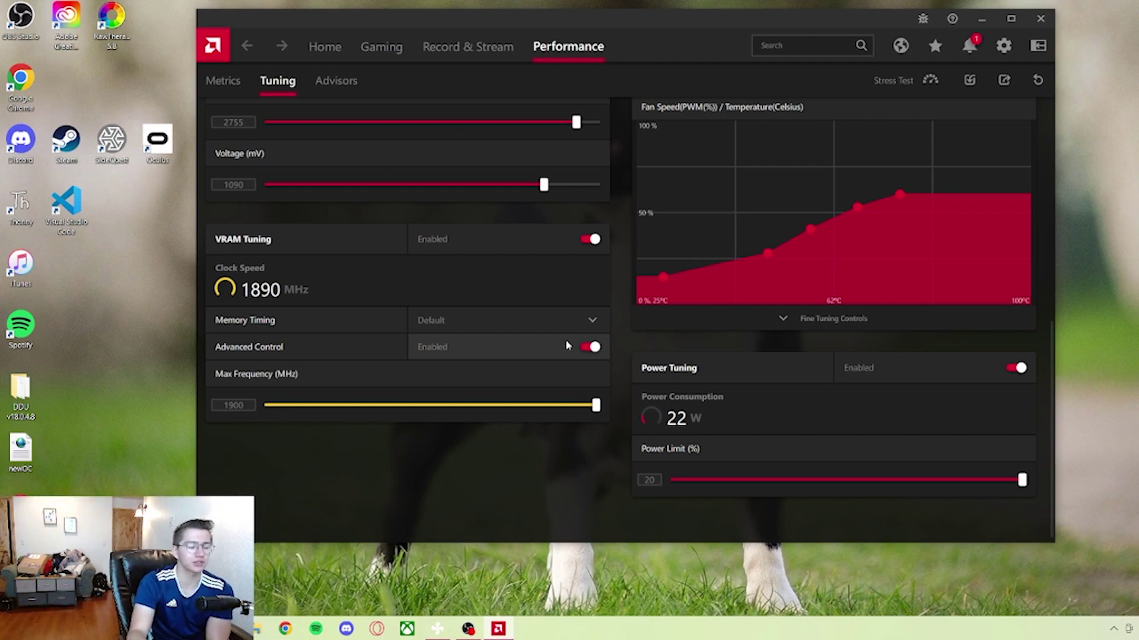
scroll(330, 234, up, 3)
scroll(330, 212, up, 2)
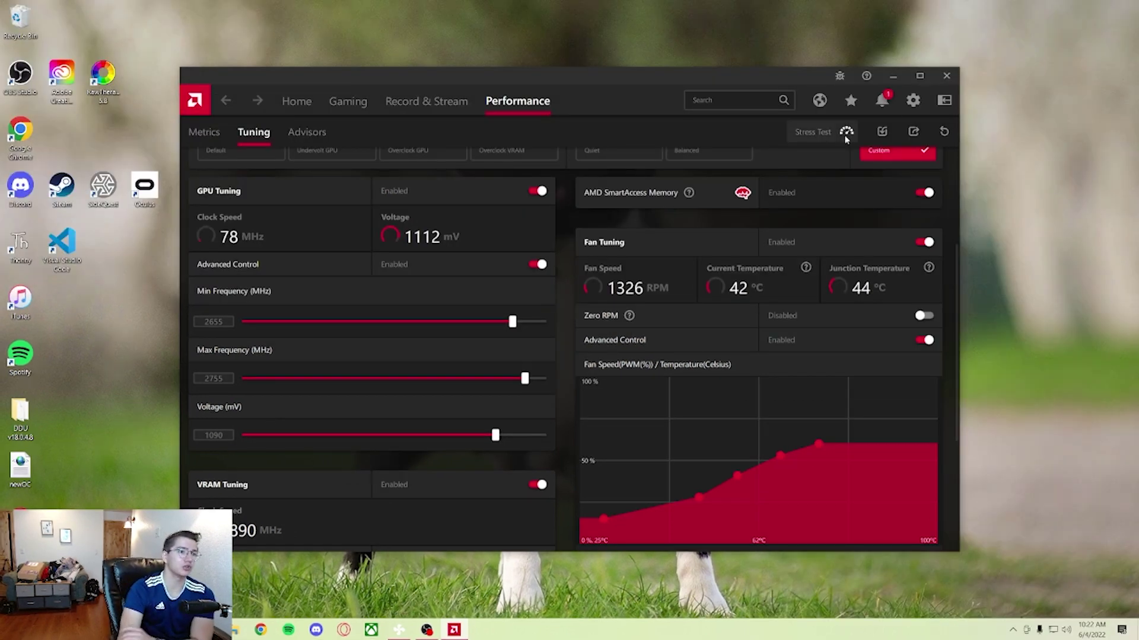
click(846, 134)
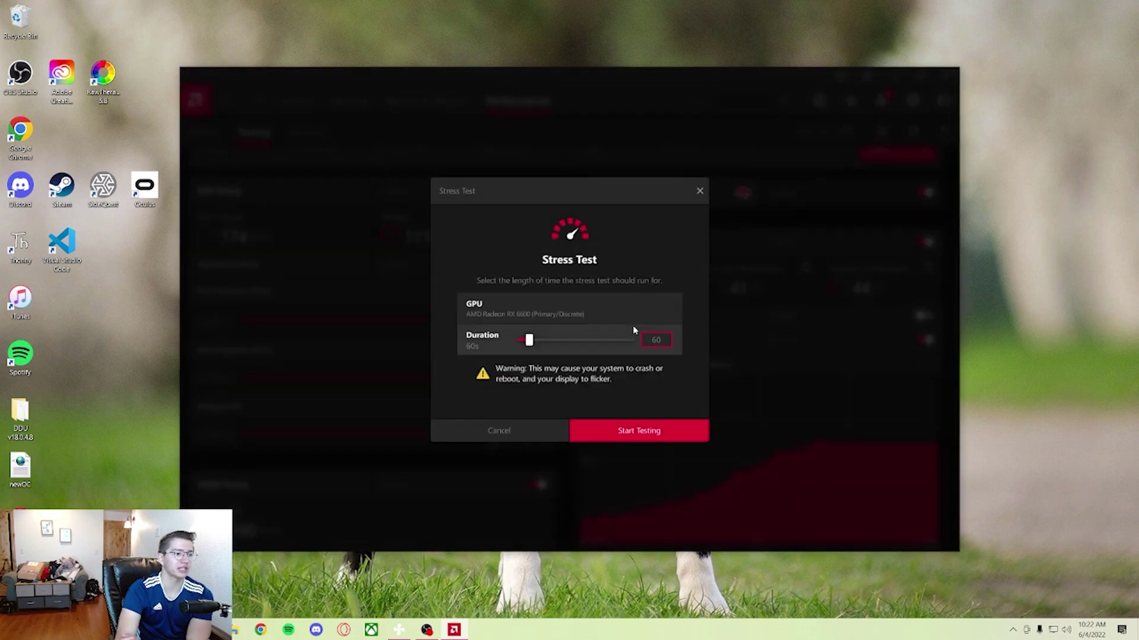
drag(529, 341, 597, 341)
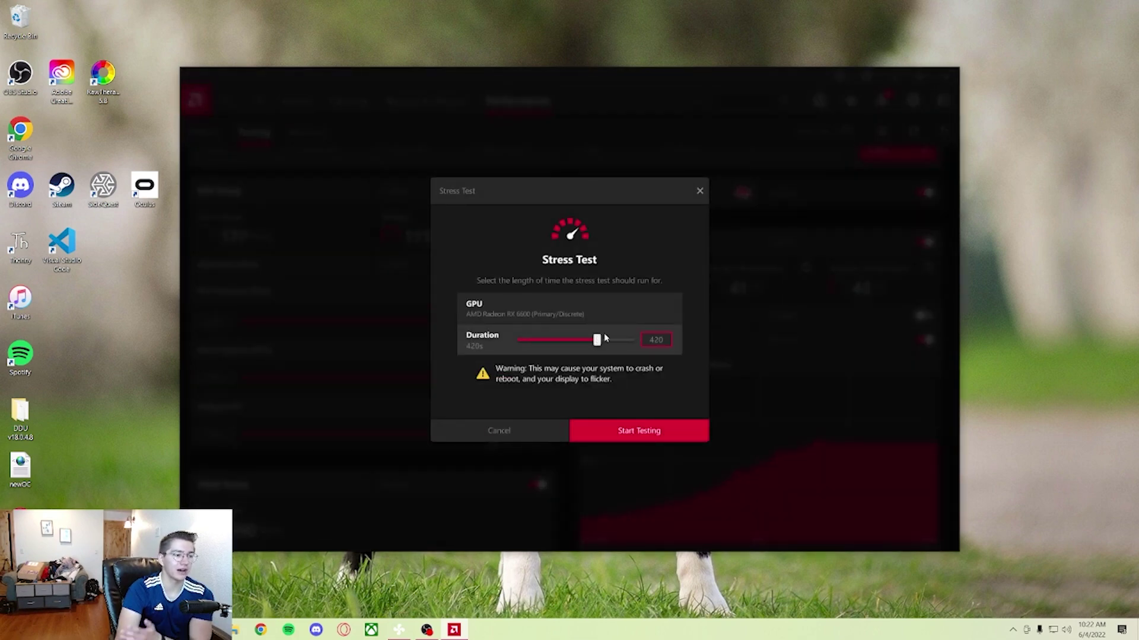
click(525, 436)
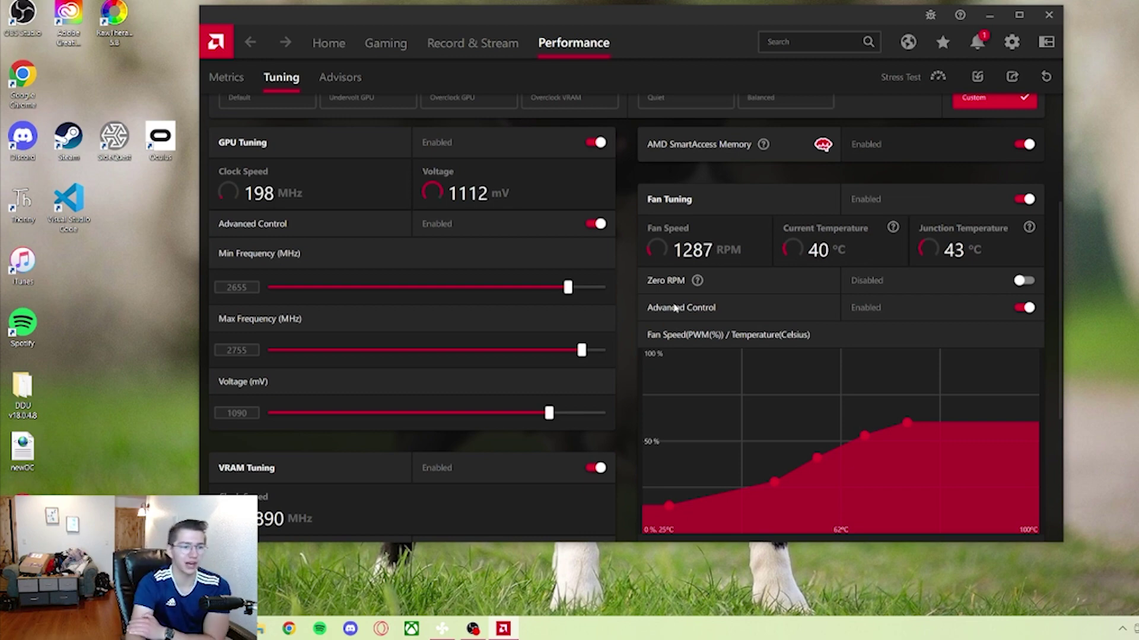
Step: Scroll down the Tuning page to the VRAM Tuning section's Max Frequency slider
scroll(674, 306, down, 3)
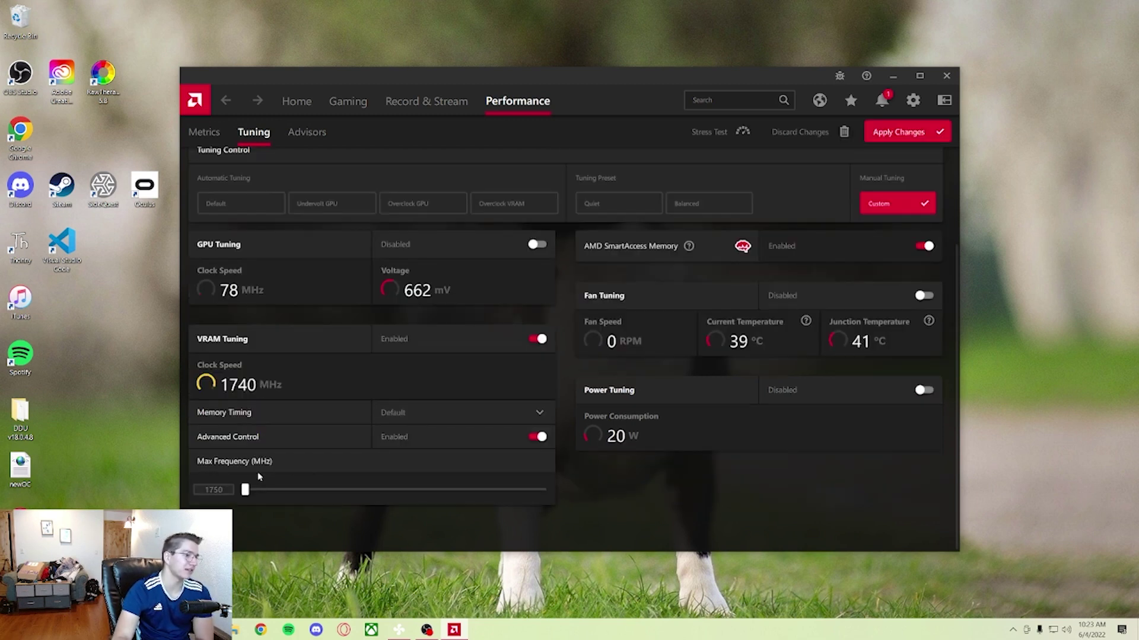
Step: Drag the VRAM Max Frequency slider from 1750 up to 1900 MHz
click(245, 490)
drag(245, 490, 648, 493)
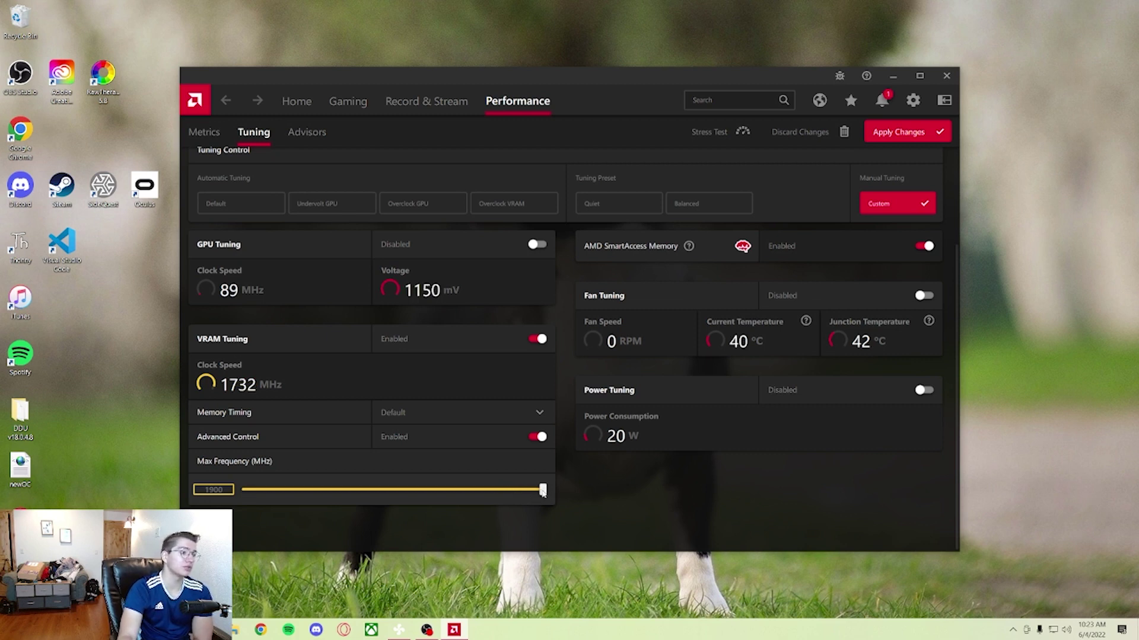
drag(543, 492, 598, 484)
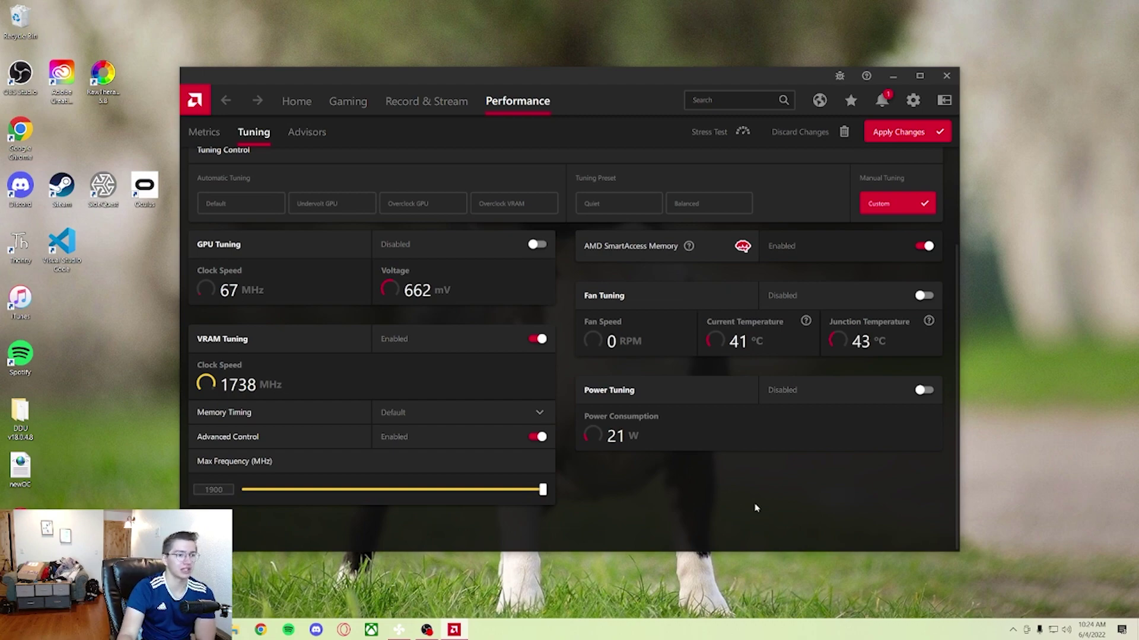
scroll(753, 508, up, 3)
click(907, 139)
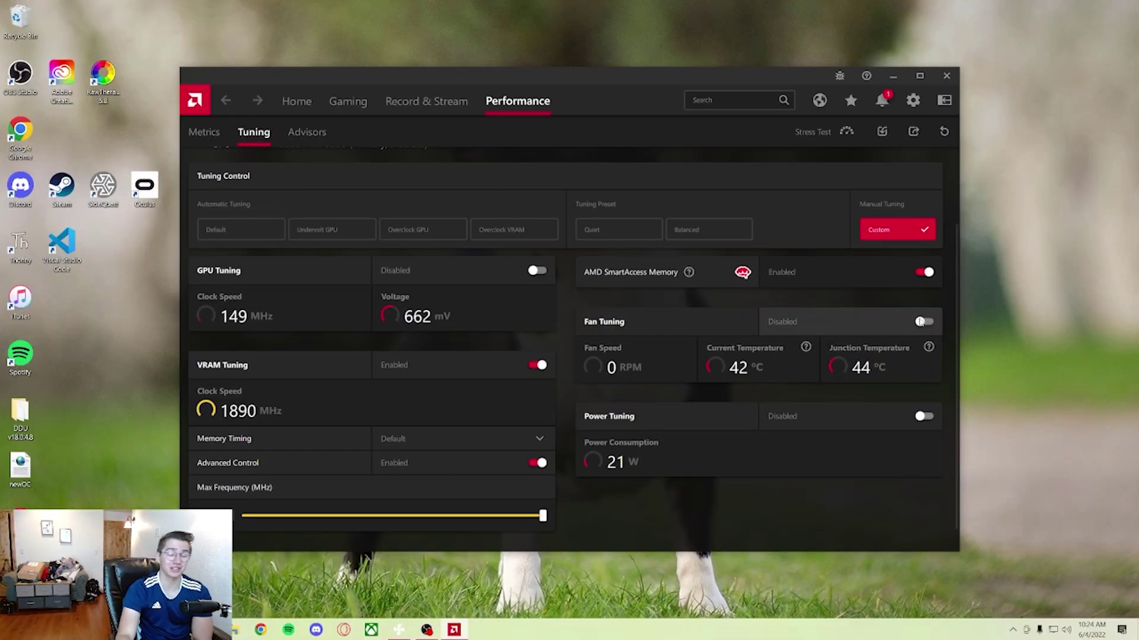
click(923, 322)
scroll(923, 324, down, 2)
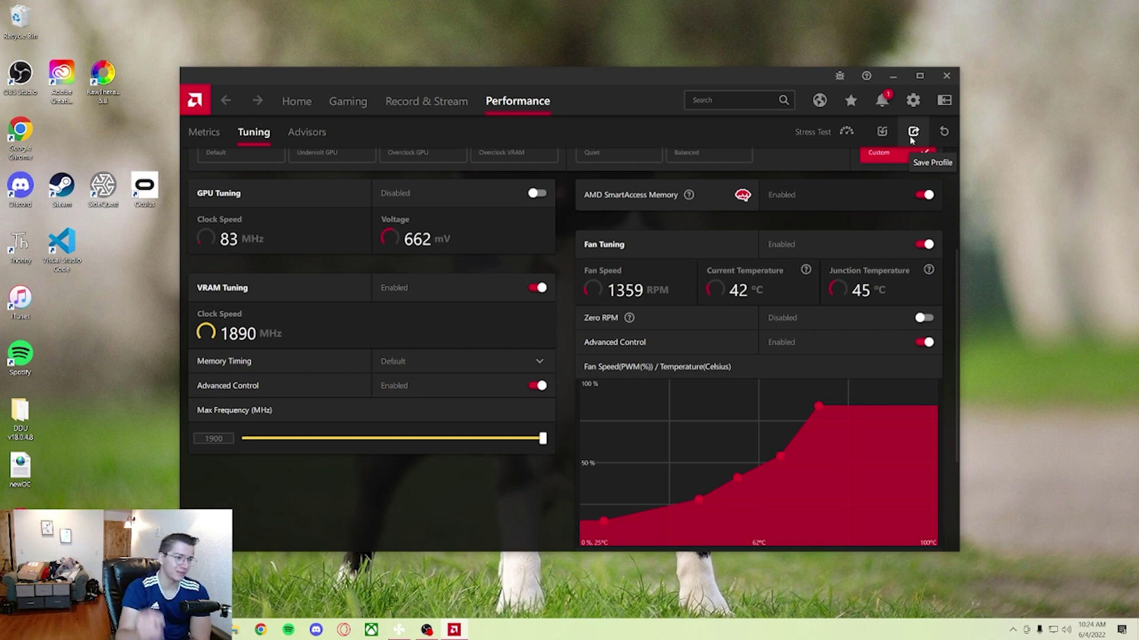
scroll(893, 282, down, 2)
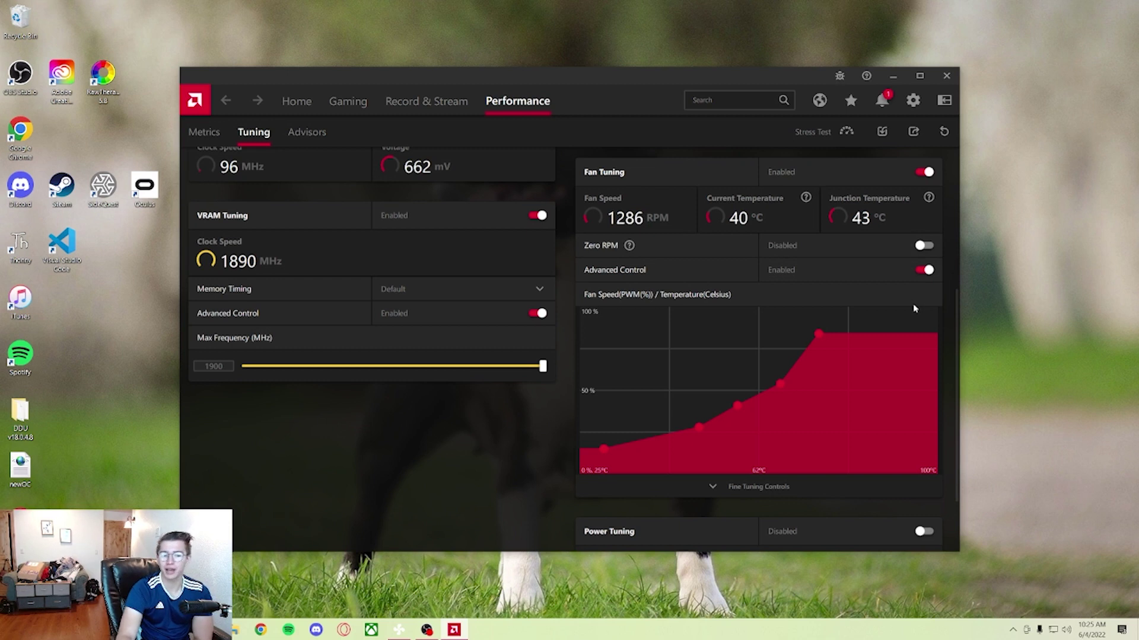
scroll(786, 299, up, 2)
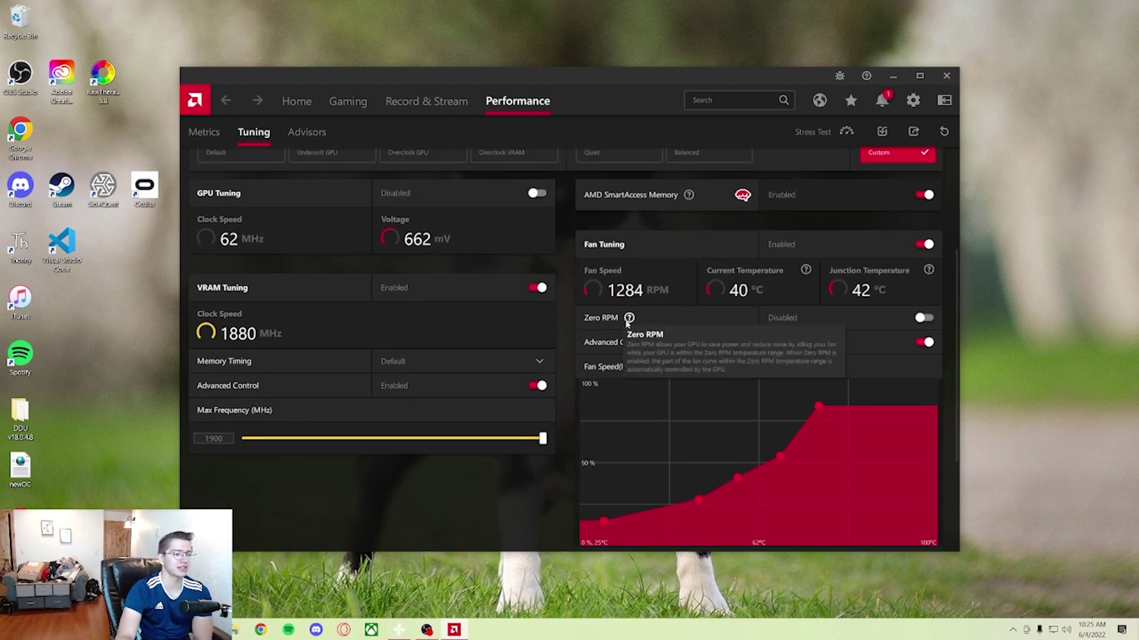
click(921, 319)
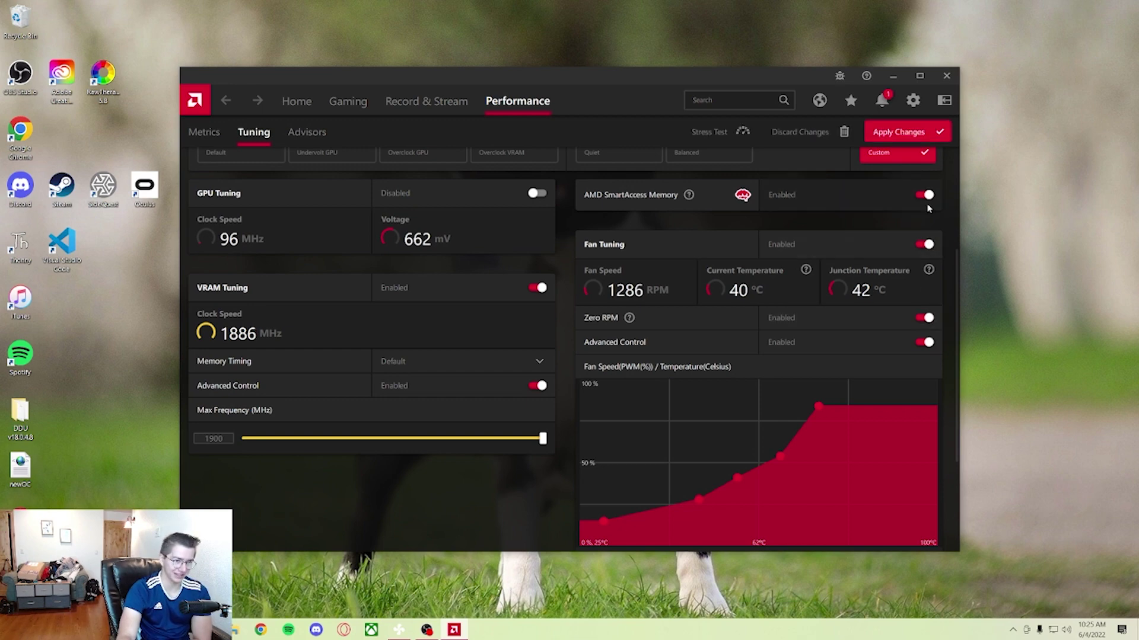
scroll(802, 425, down, 2)
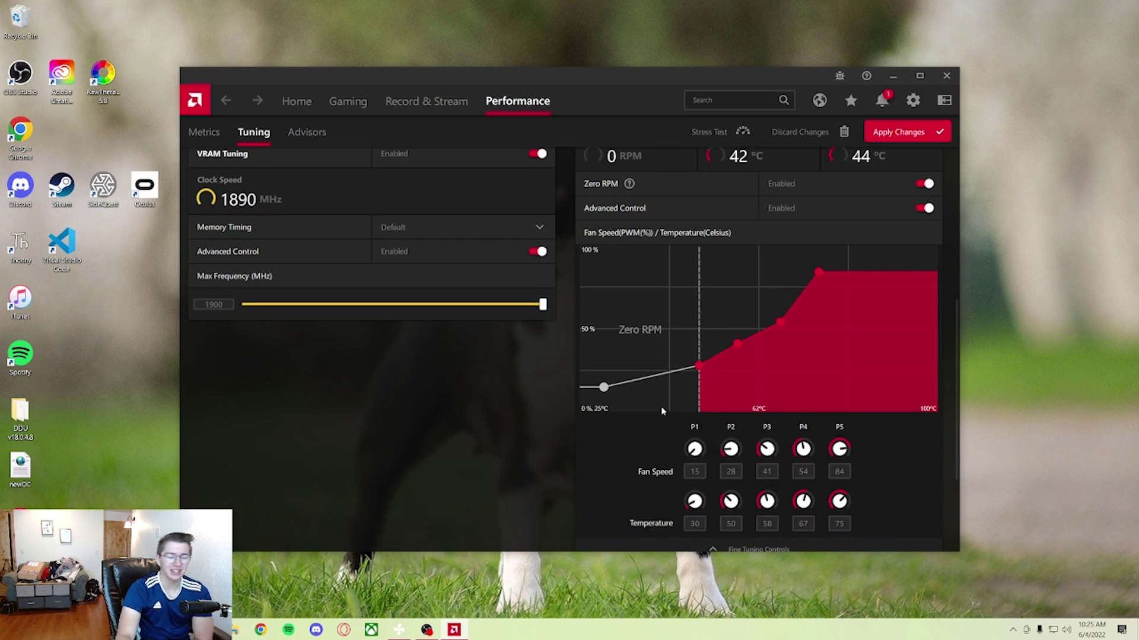
scroll(666, 408, up, 2)
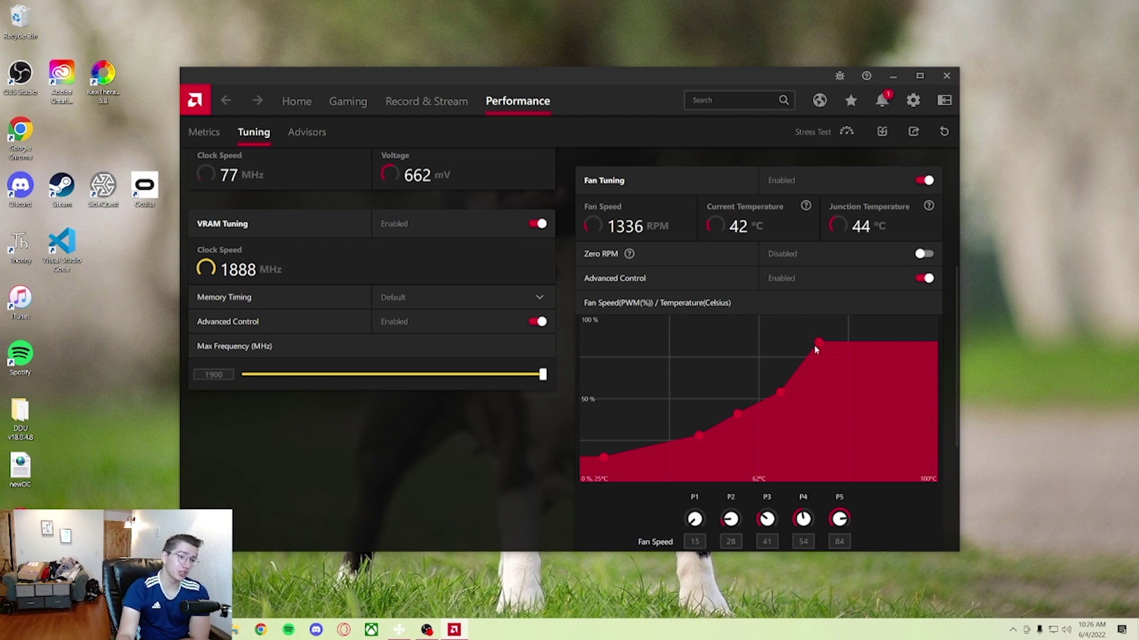
Step: Set the P5 fan speed on the custom curve to 60%
scroll(811, 363, down, 2)
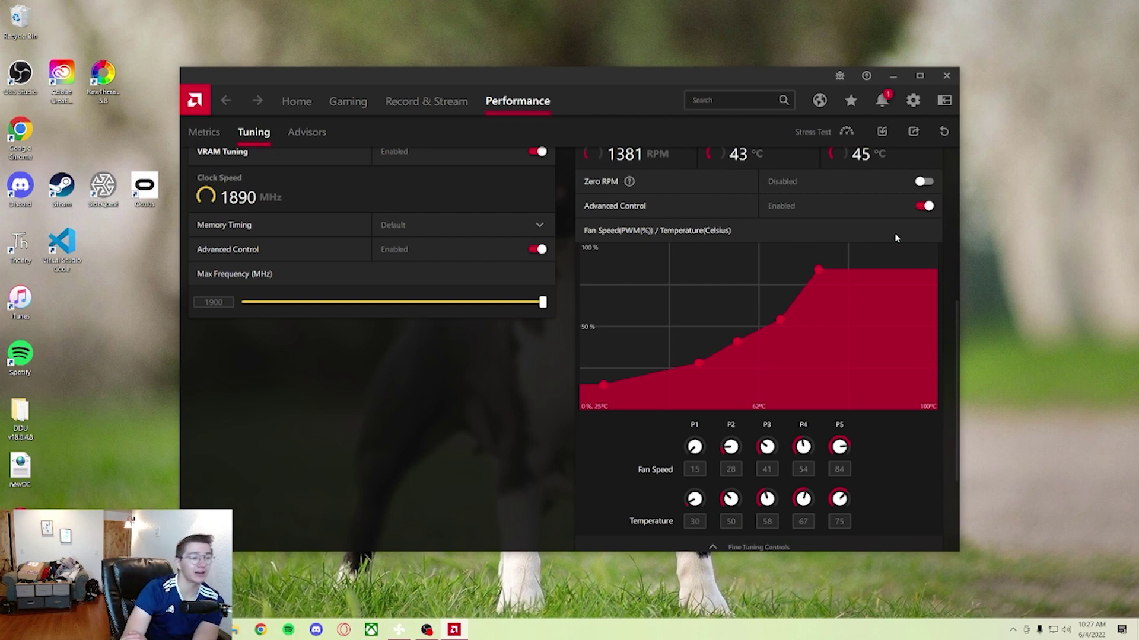
scroll(903, 255, up, 1)
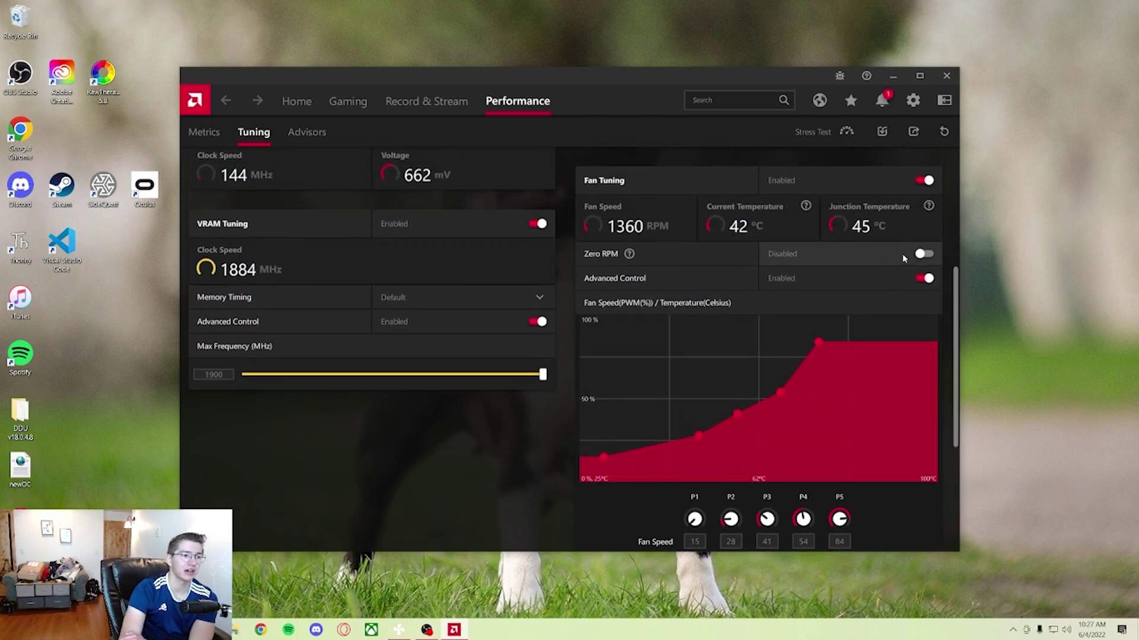
scroll(903, 279, down, 1)
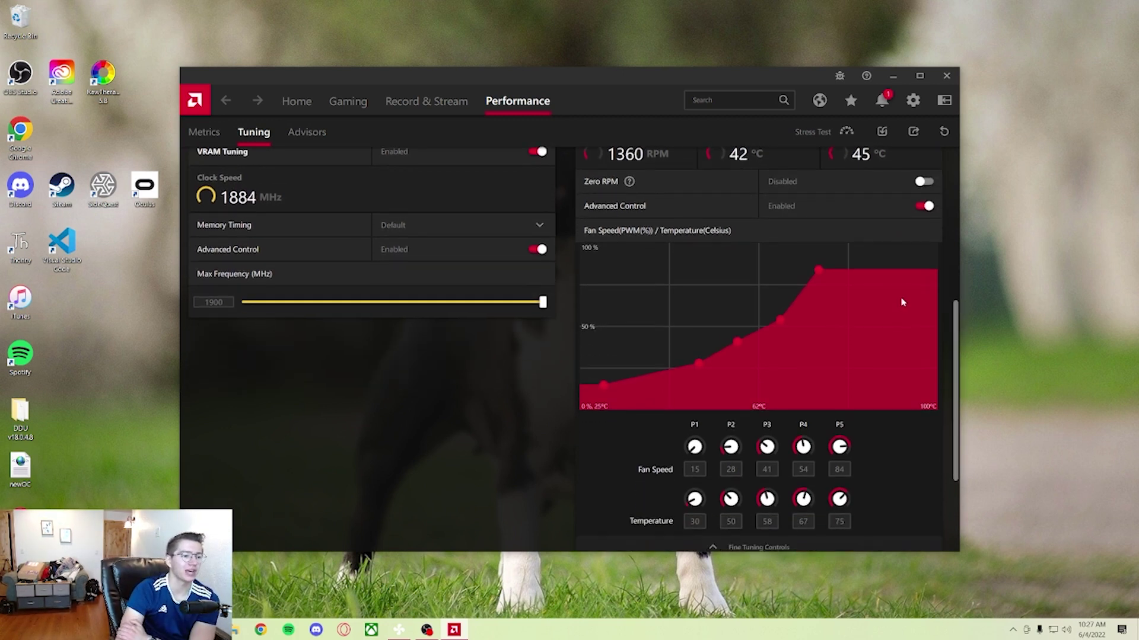
scroll(895, 311, down, 1)
scroll(886, 332, up, 1)
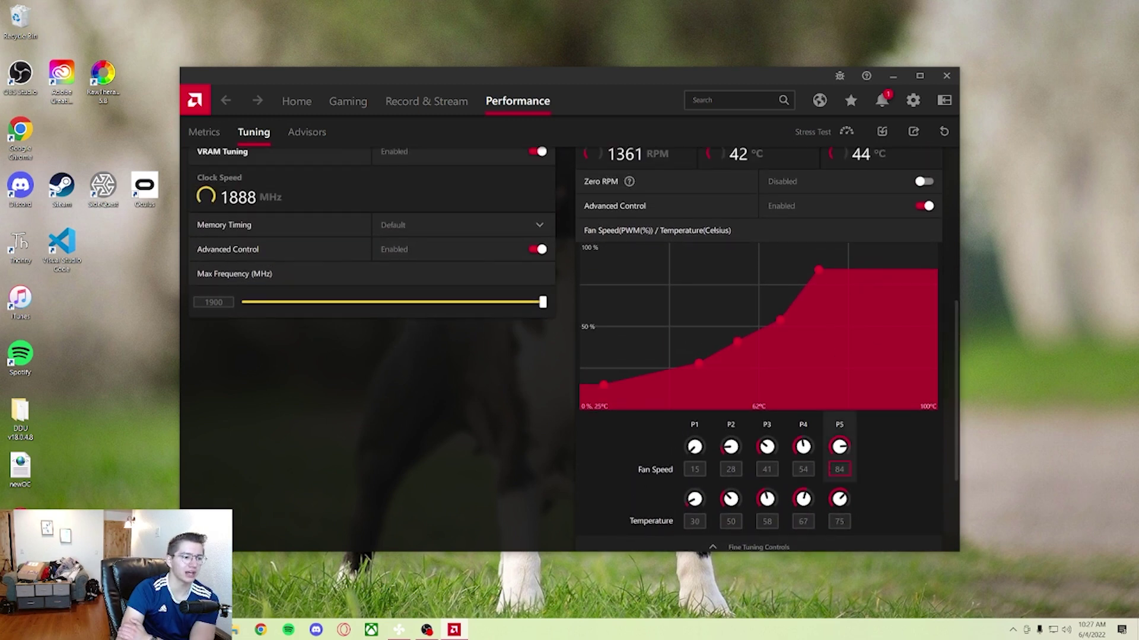
scroll(839, 451, down, 1)
click(839, 397)
text(60)
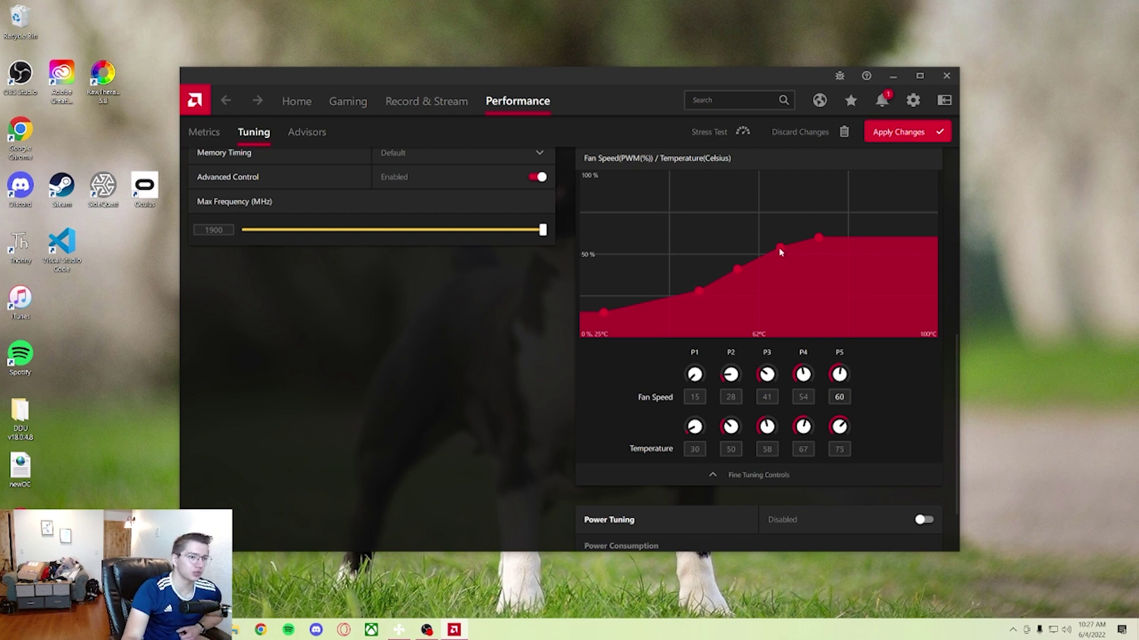
Step: Move curve point P4 down to 52% and P1 to 38°C, then apply
drag(780, 252, 735, 275)
drag(603, 312, 642, 312)
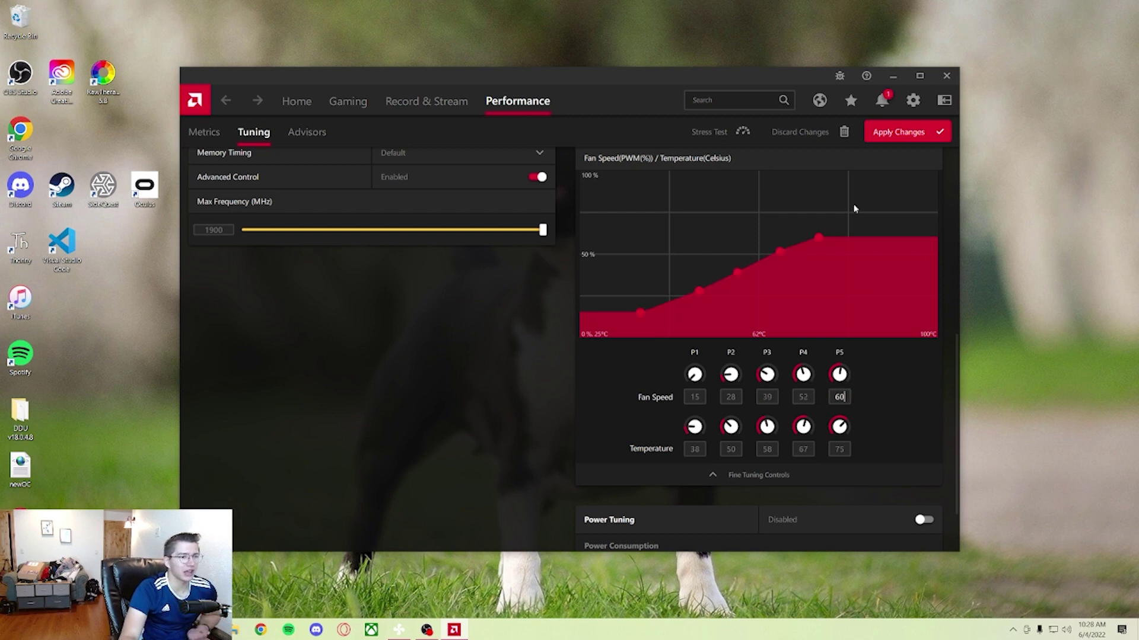
click(913, 132)
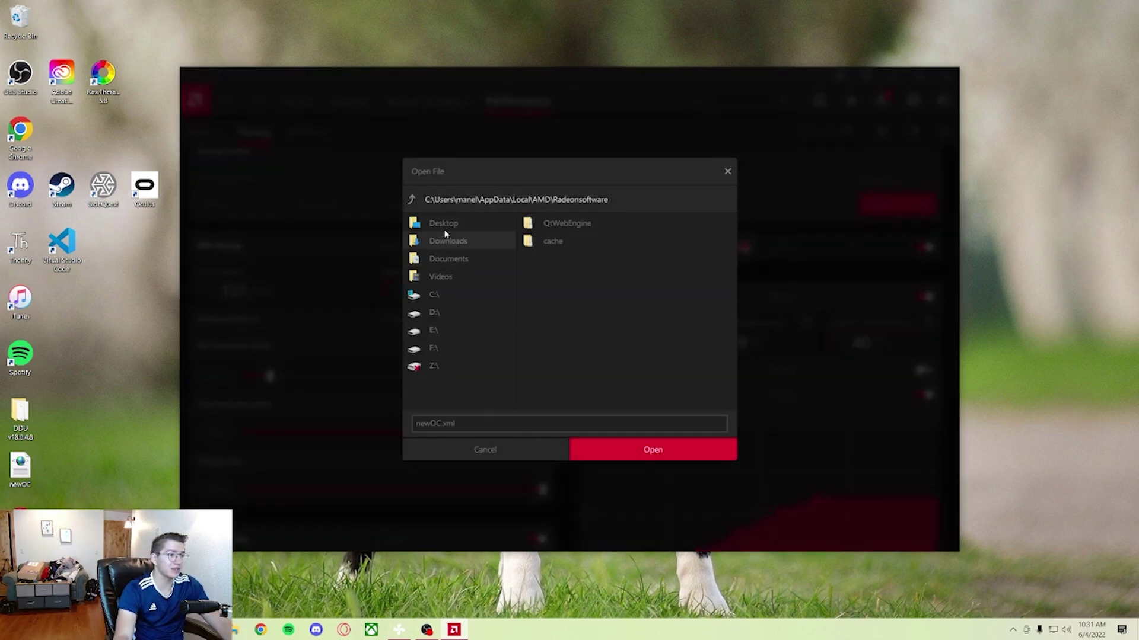
Step: Open newOC.xml from the Desktop and confirm overriding the current GPU settings
click(444, 223)
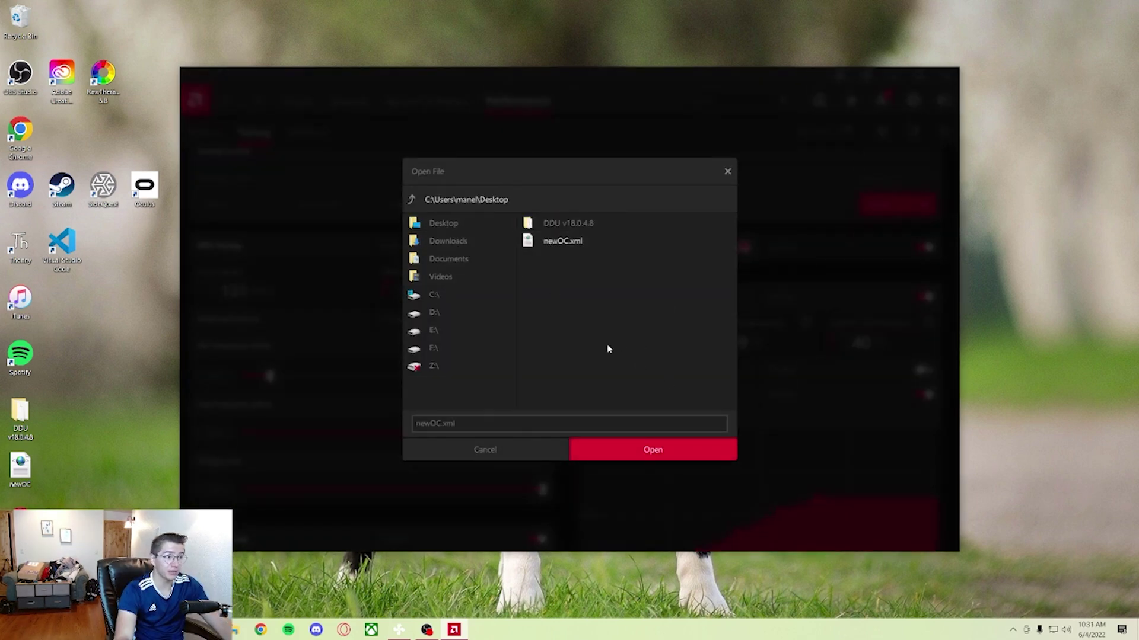
click(672, 453)
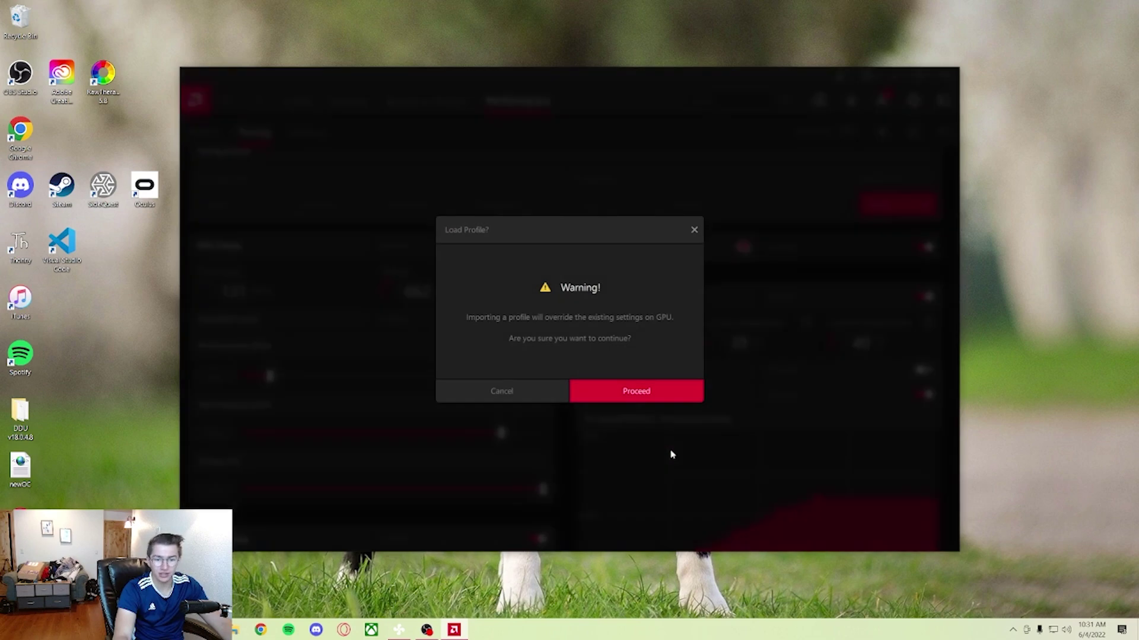
click(631, 394)
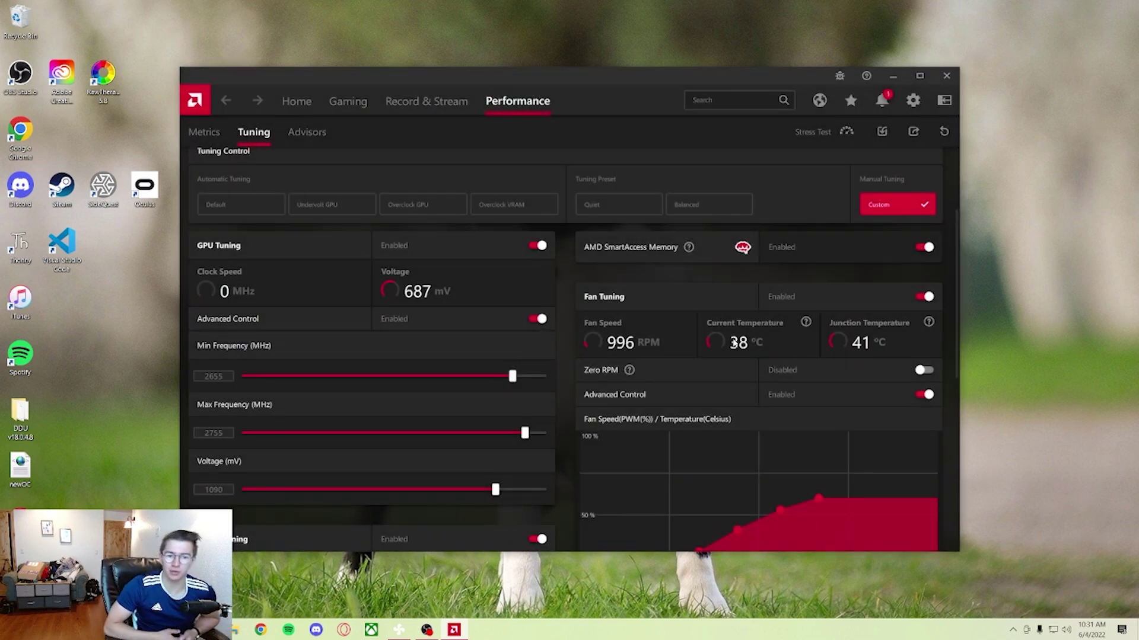